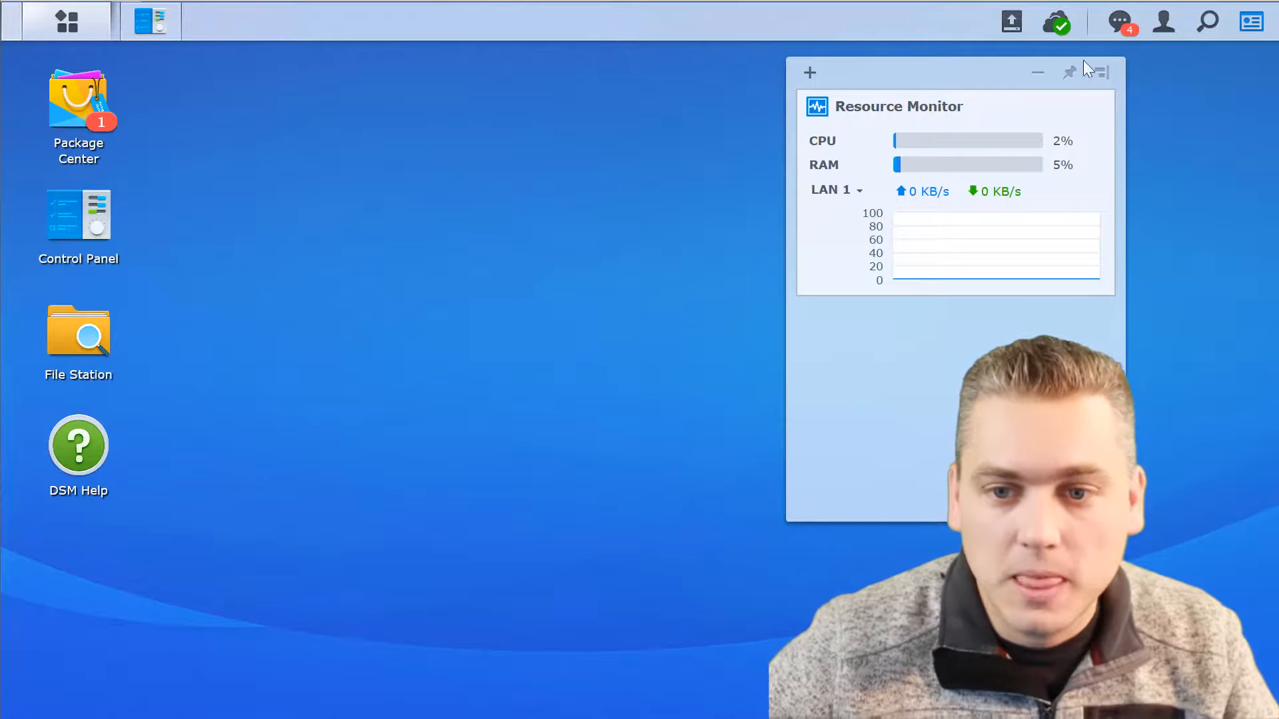
Move the Resource Monitor widget closer to the desktop's edge and minimize the Synology Assistant window.
left_click_drag(928, 77, 1032, 86)
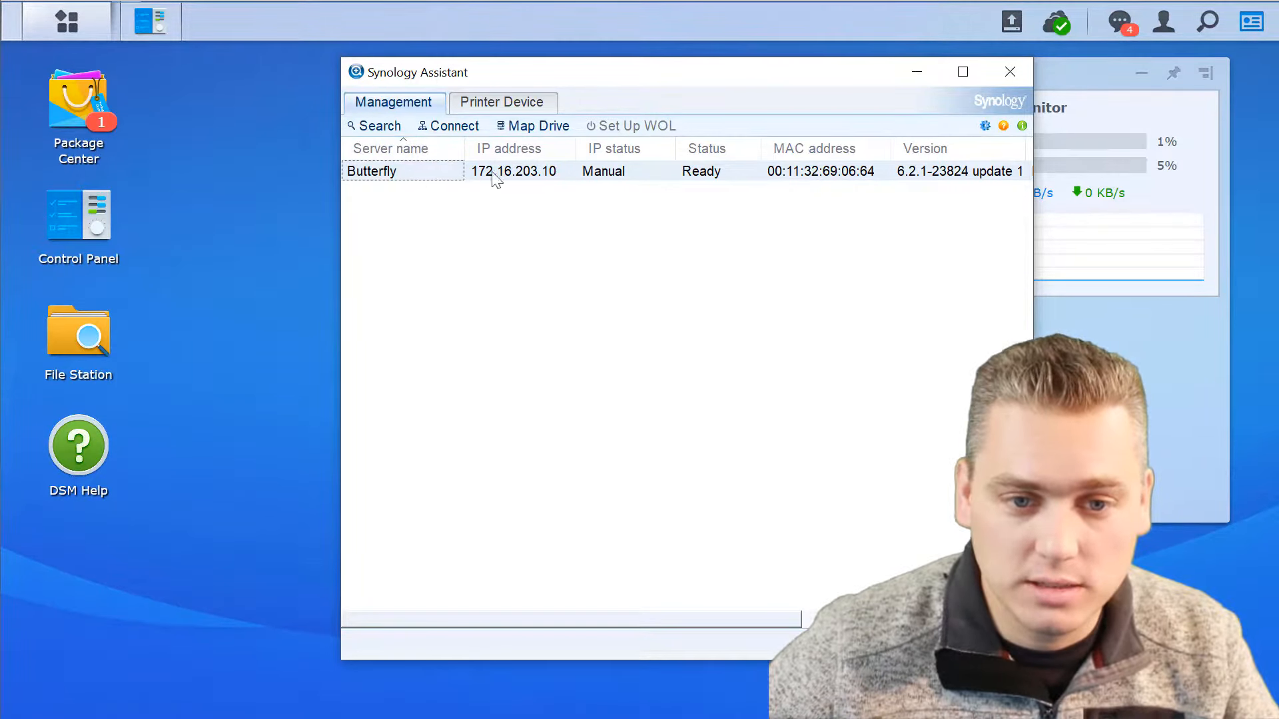
left_click(917, 72)
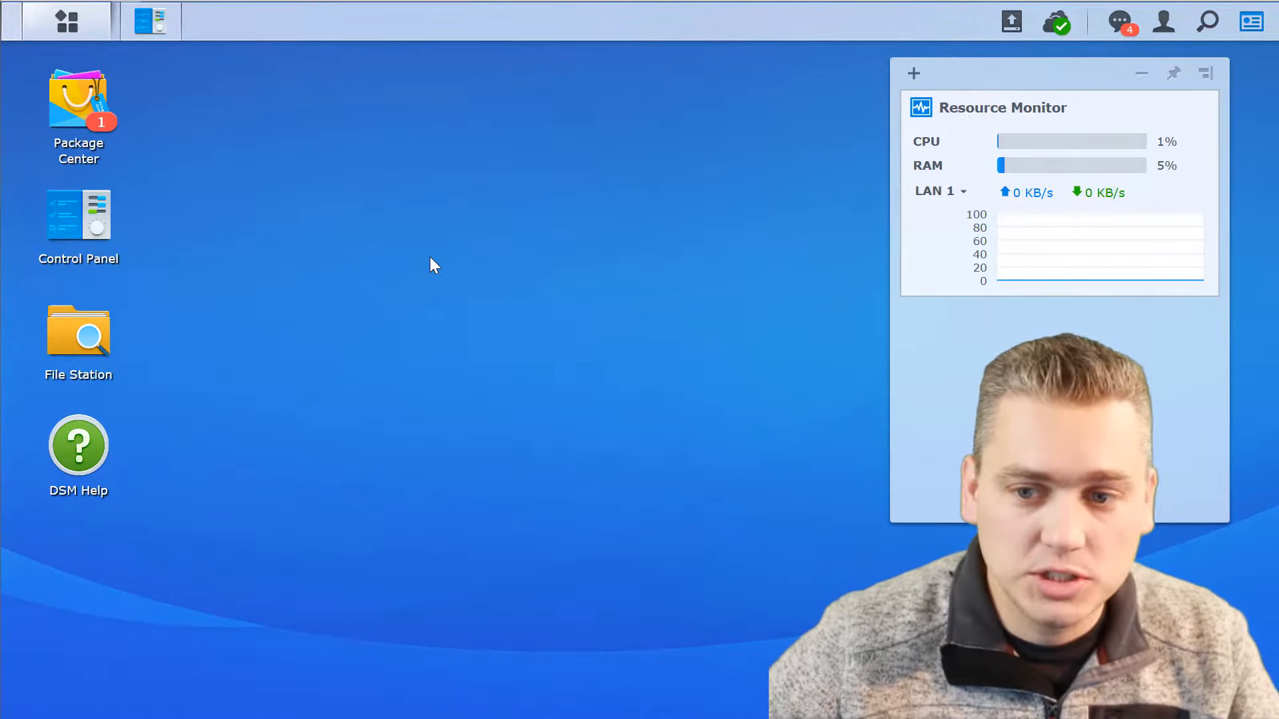
Open Package Center in a maximized window and browse the list of all available packages.
left_click(74, 108)
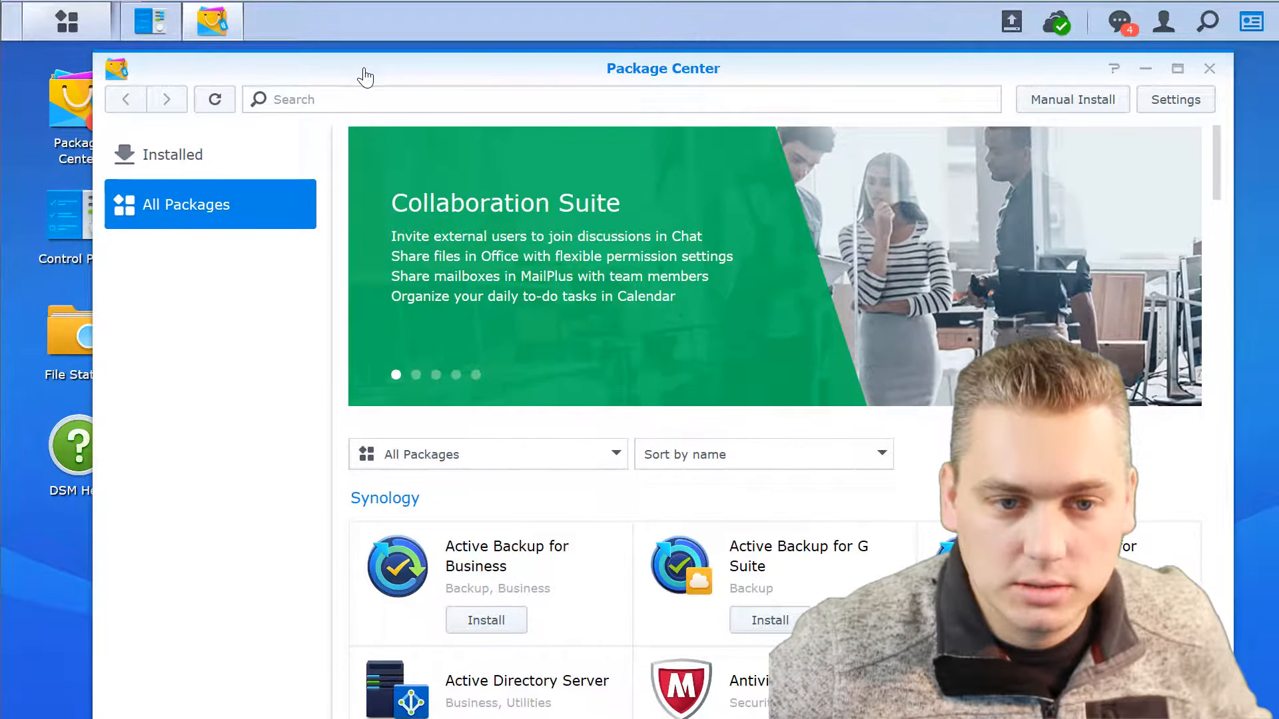
double_click(366, 76)
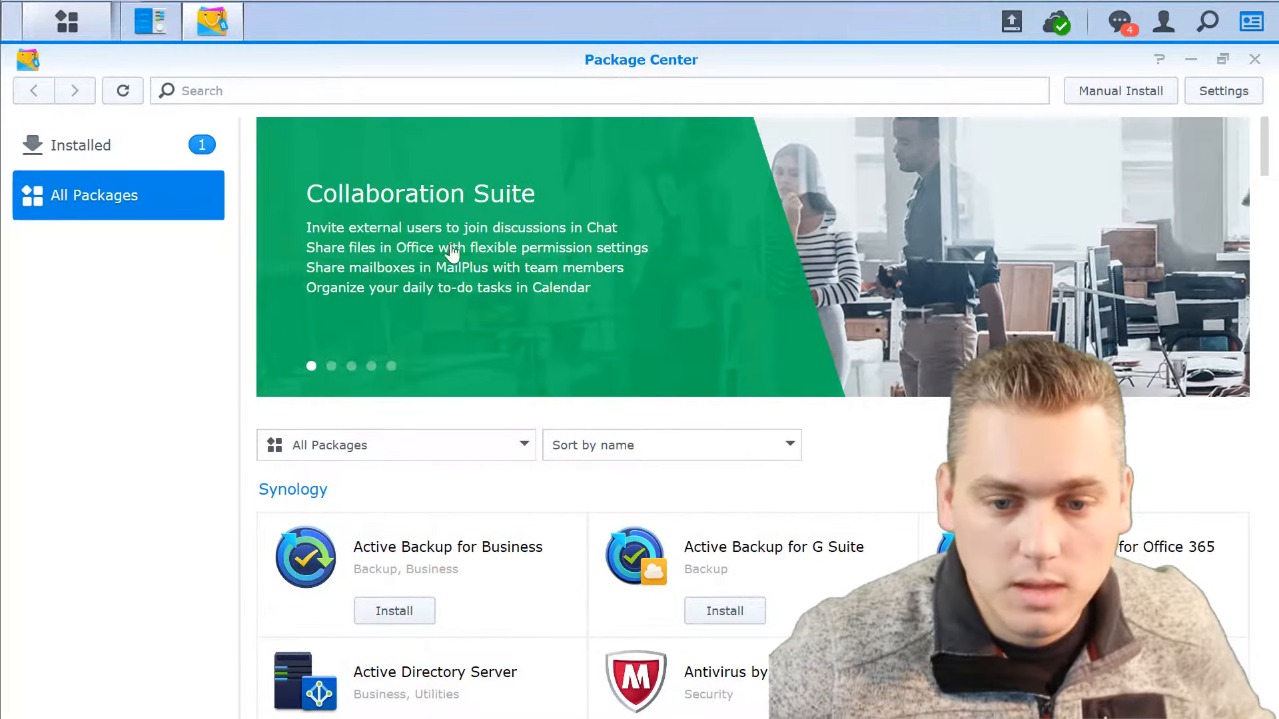
scroll(514, 251, "down", 3)
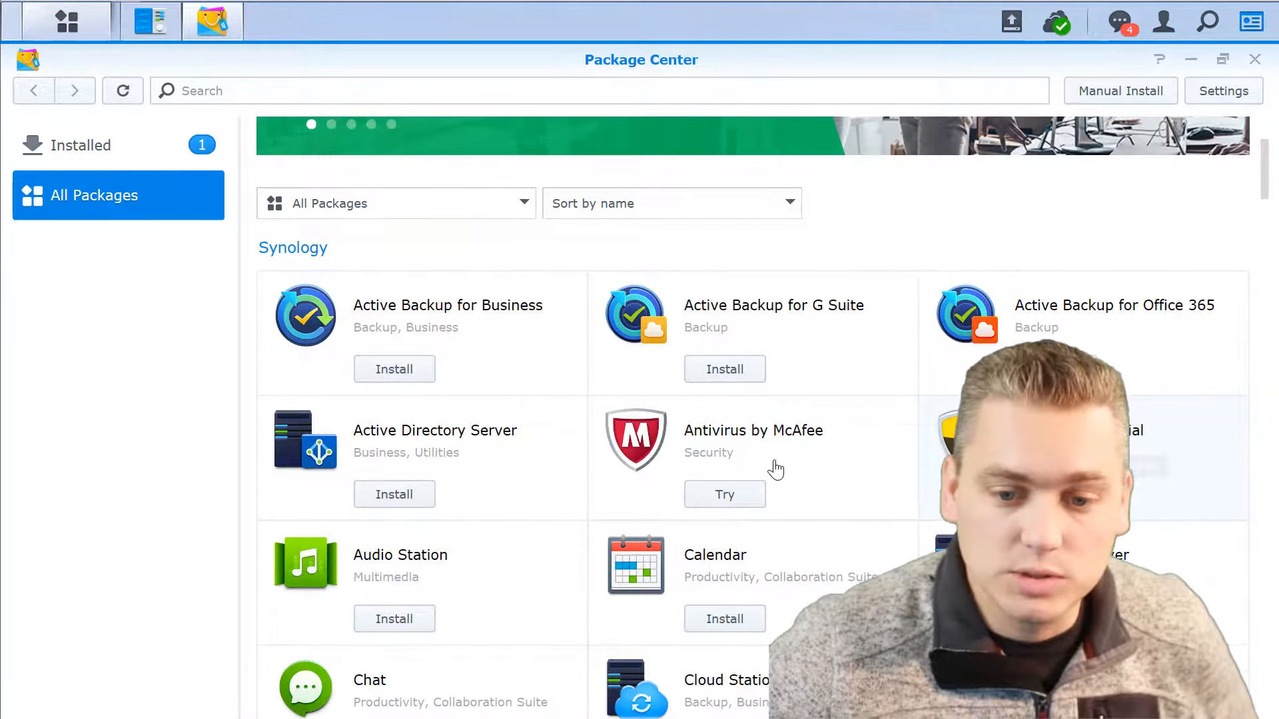
scroll(775, 470, "down", 3)
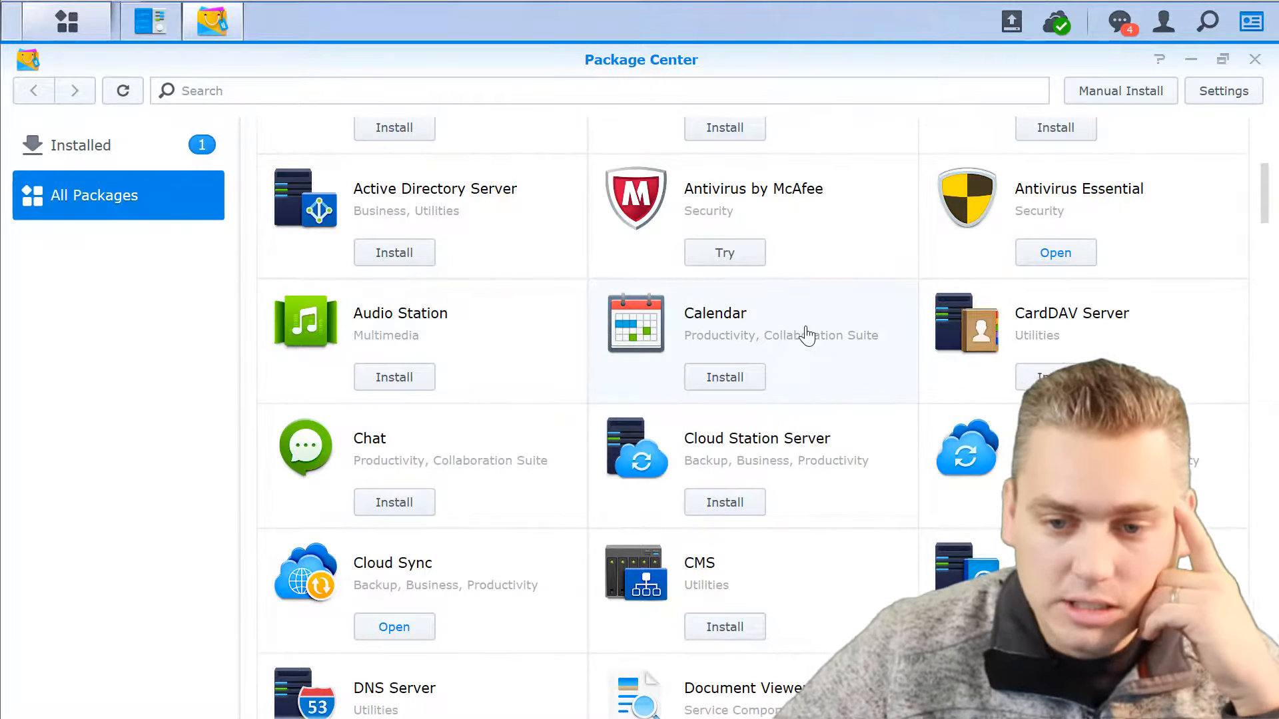
Open the Calendar package's details and look through its preview screenshots.
left_click(807, 335)
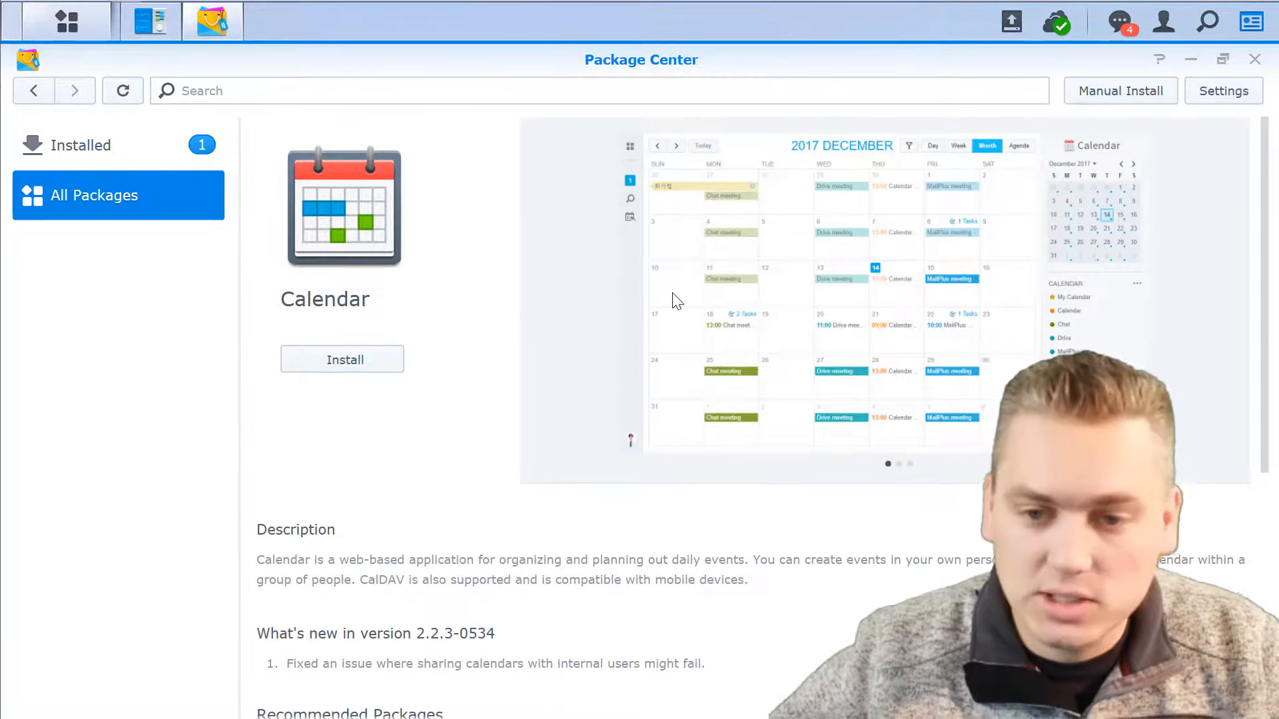
left_click(899, 464)
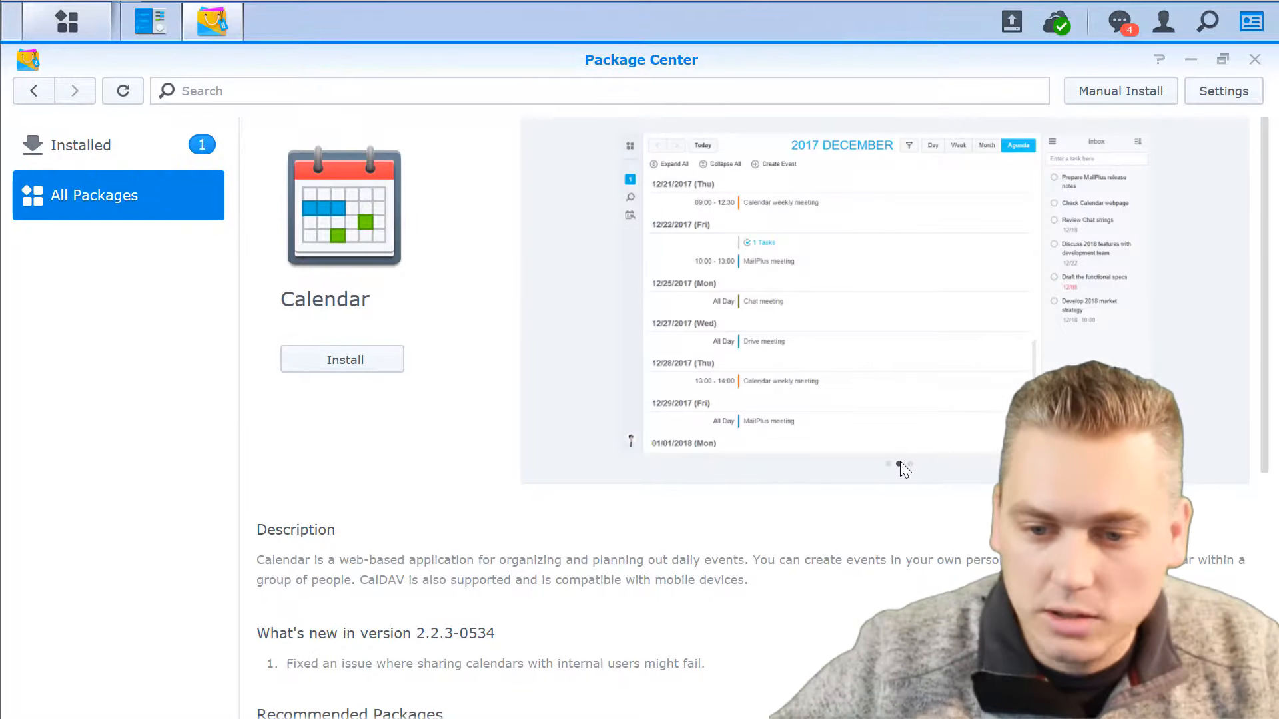
left_click(910, 465)
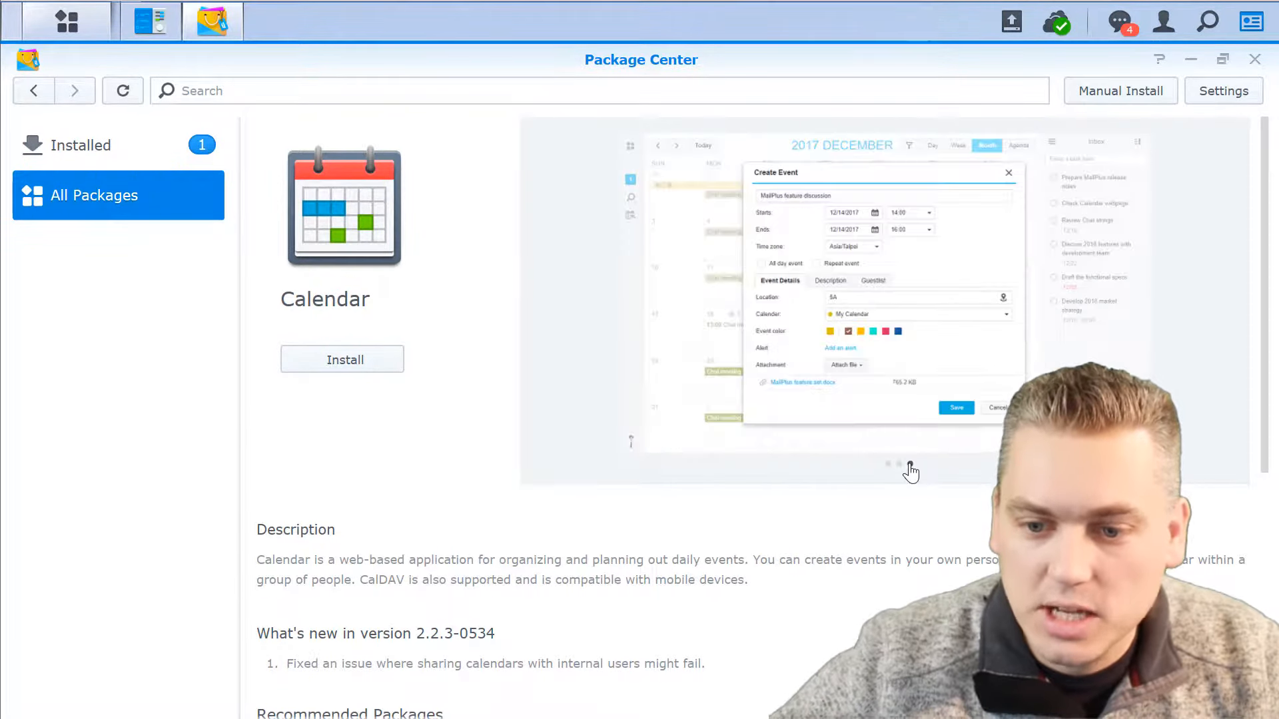
left_click(899, 464)
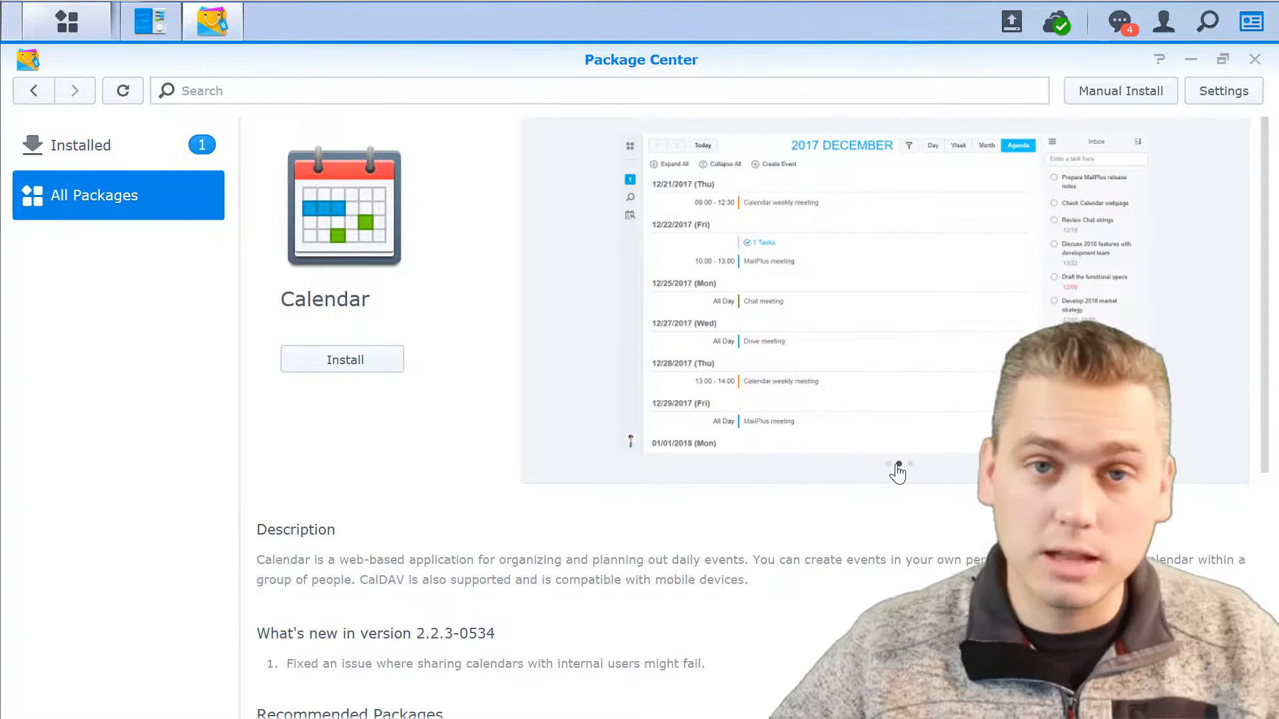
left_click(888, 464)
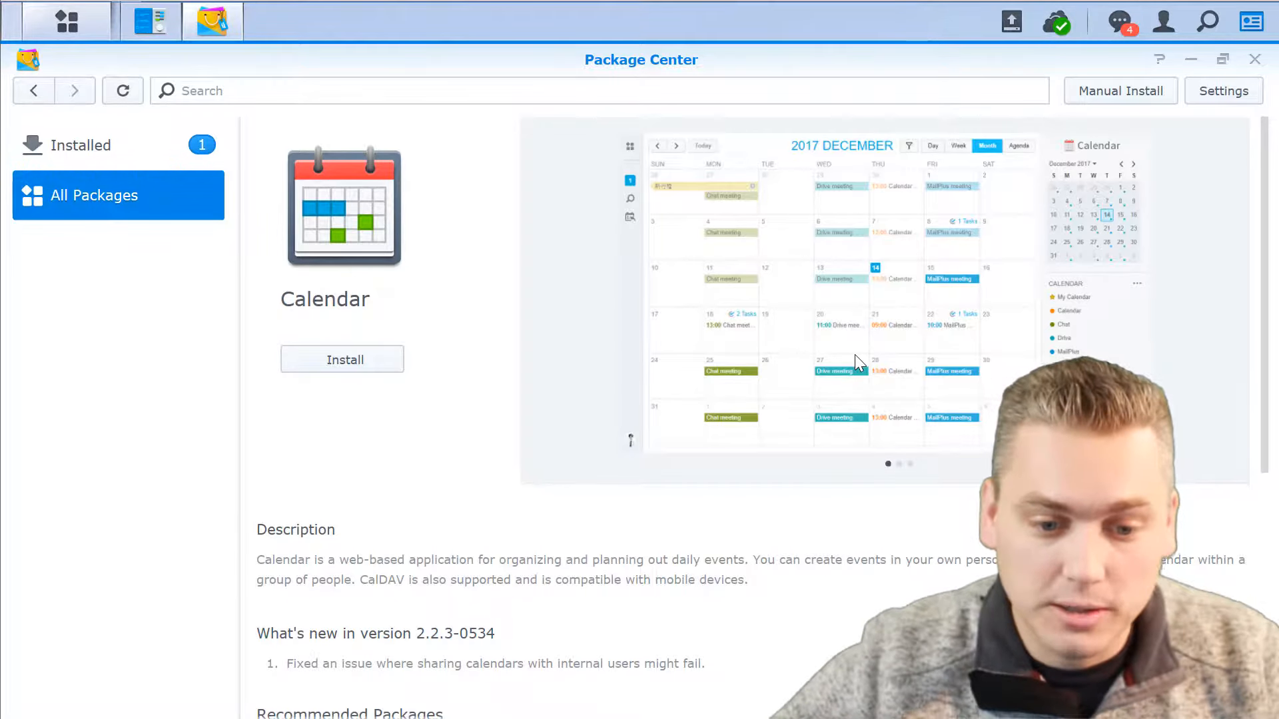
left_click(909, 464)
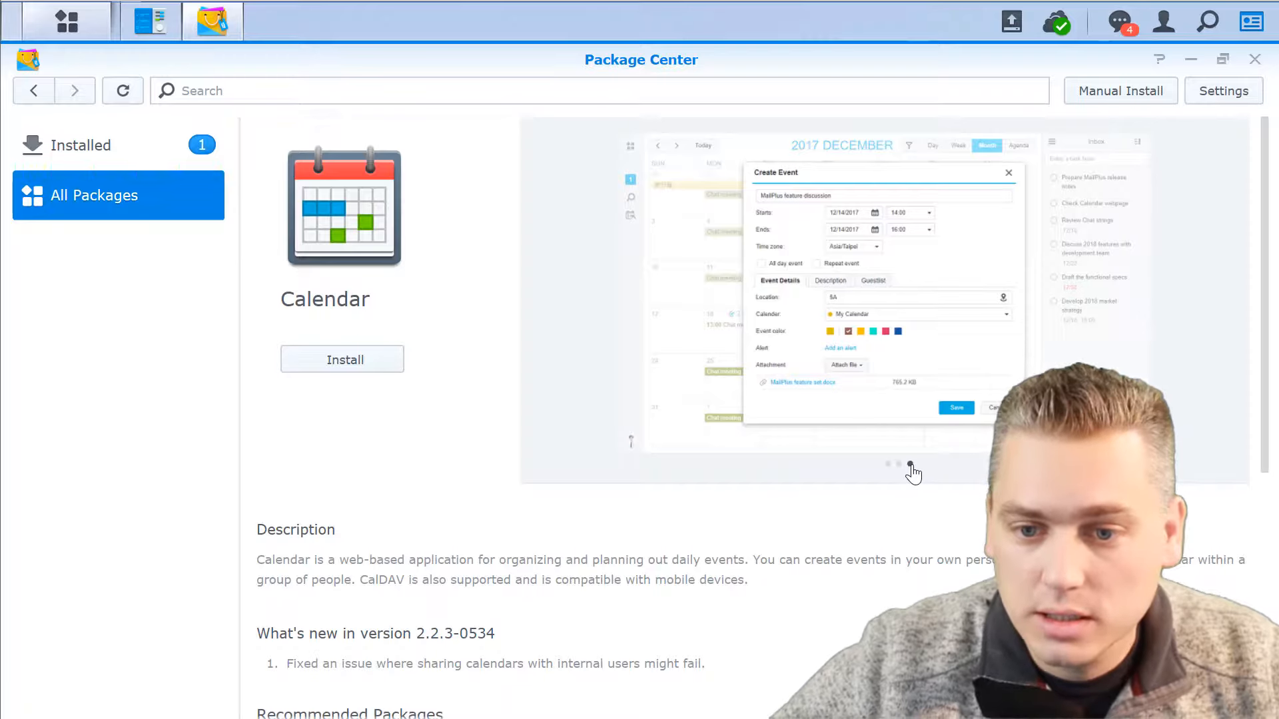
left_click(899, 465)
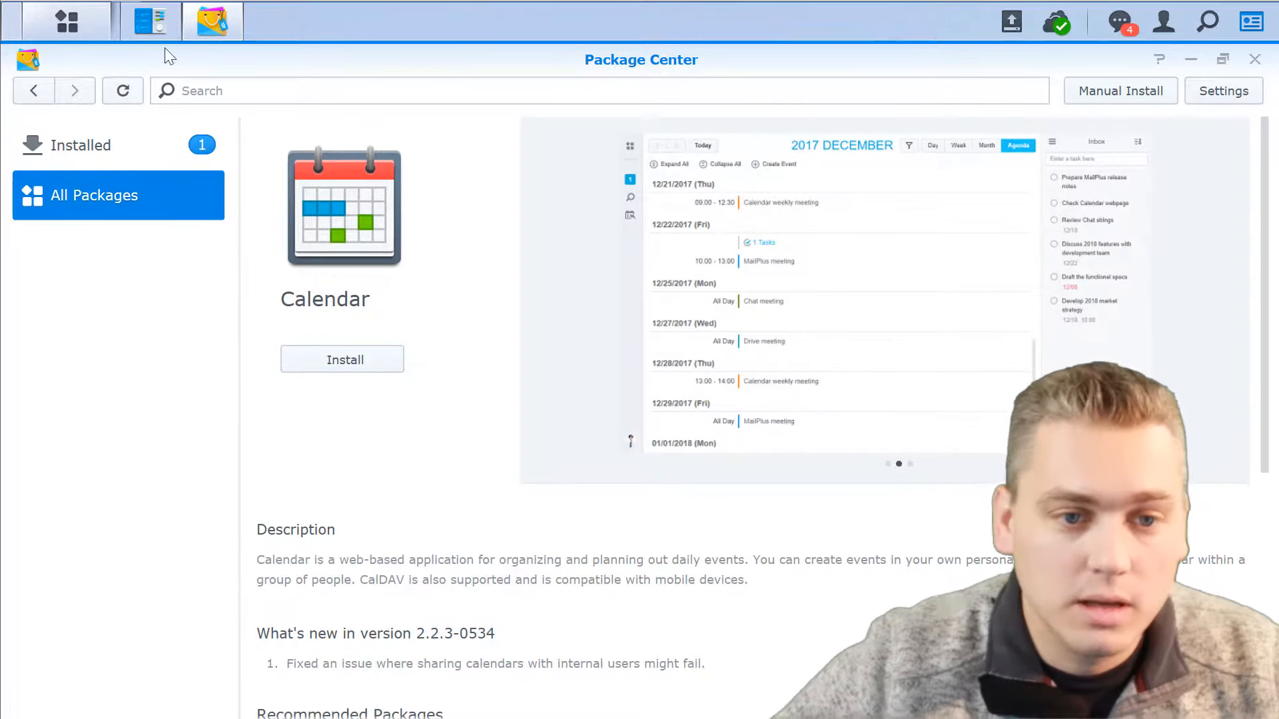
Return to the package list and install the Chat package.
left_click(35, 94)
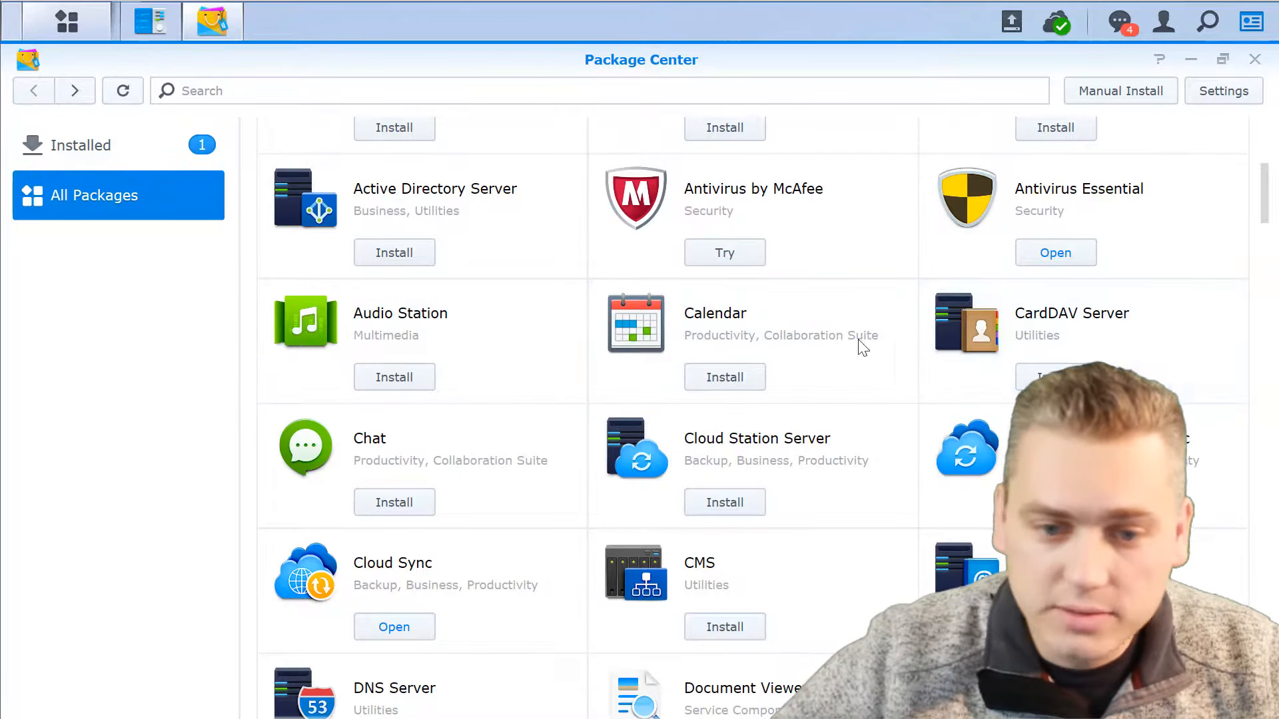
left_click(391, 452)
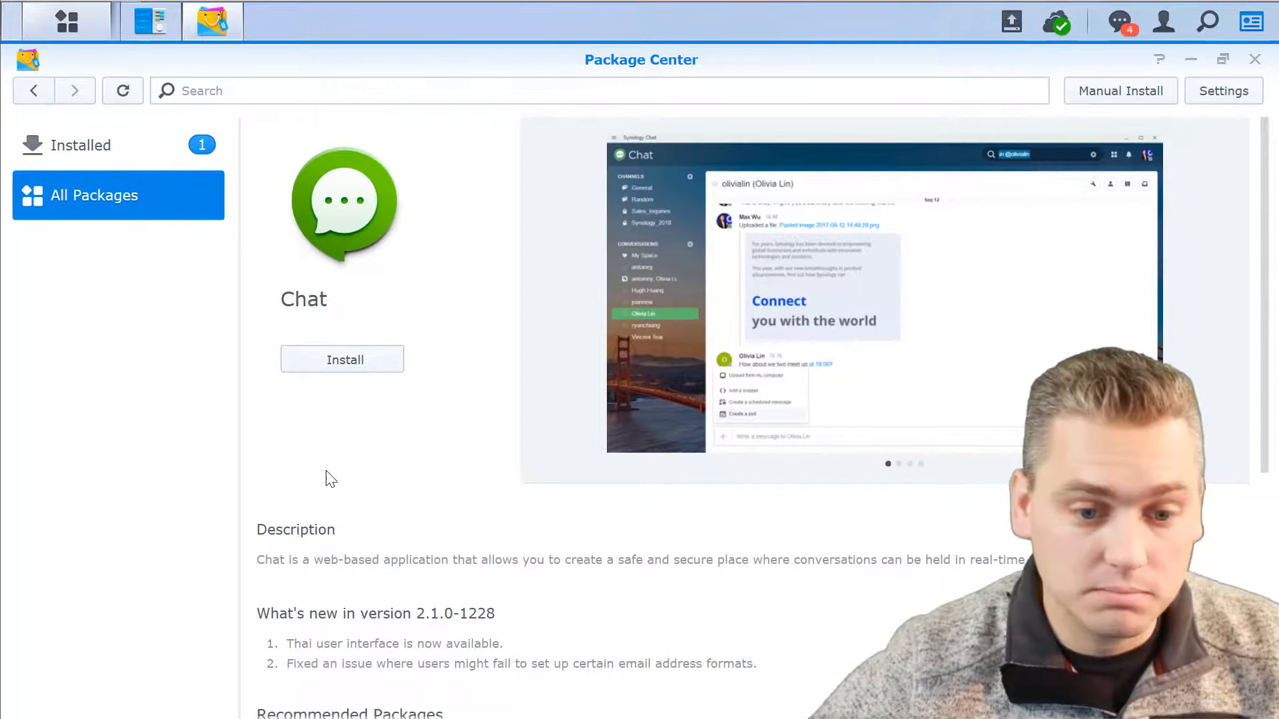
left_click(336, 364)
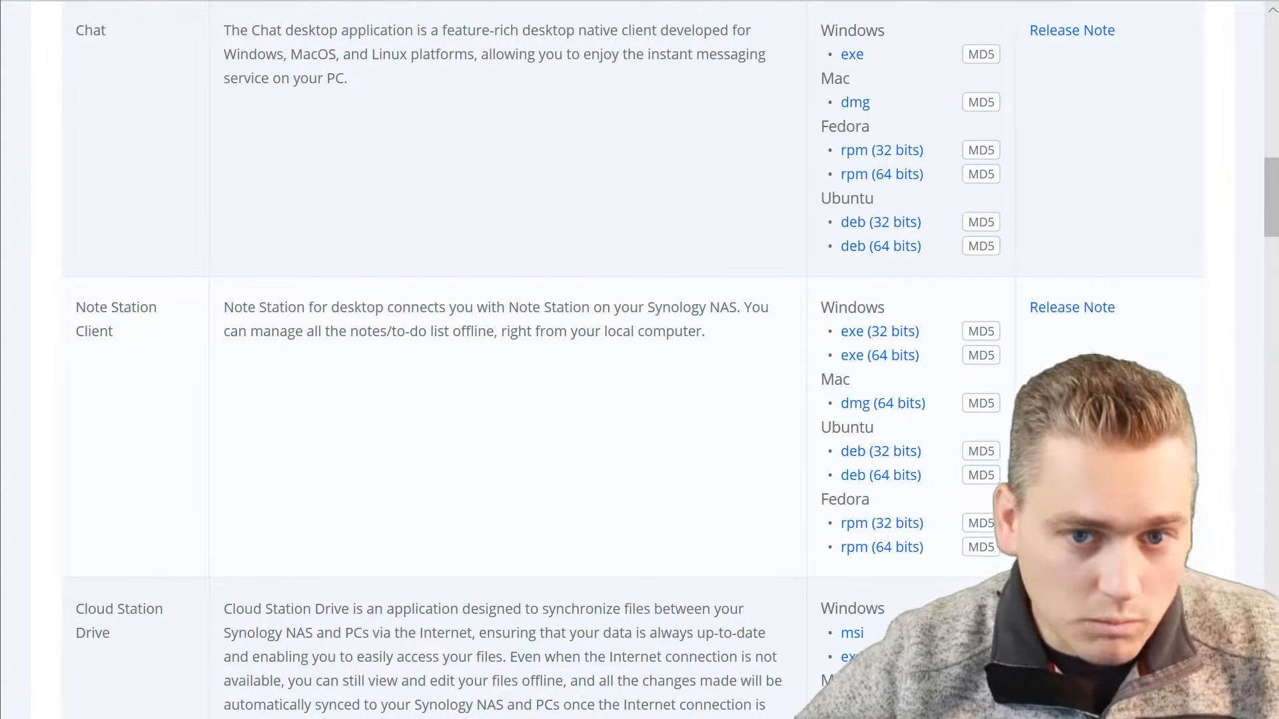
Review the desktop utilities offered for the DS916+ in Synology's Download Center, including the Chat client.
left_click_drag(1273, 214, 1274, 59)
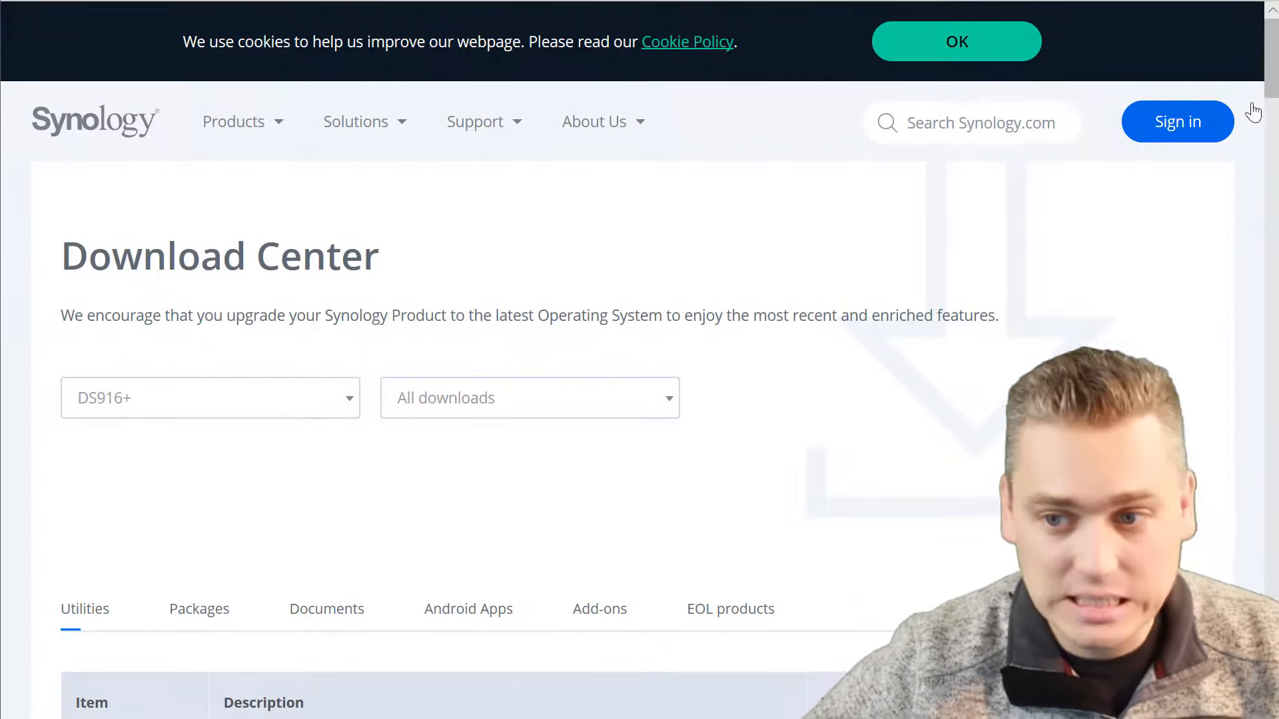
left_click_drag(1271, 89, 1249, 162)
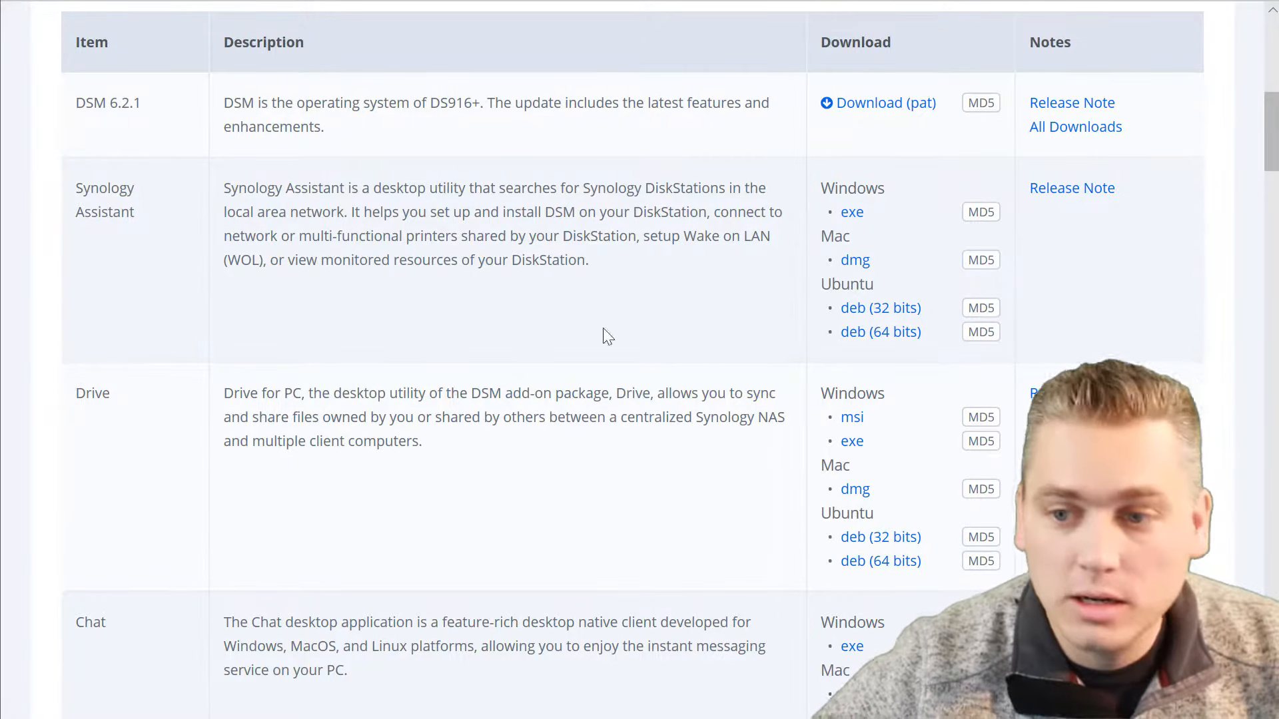
scroll(266, 609, "down", 3)
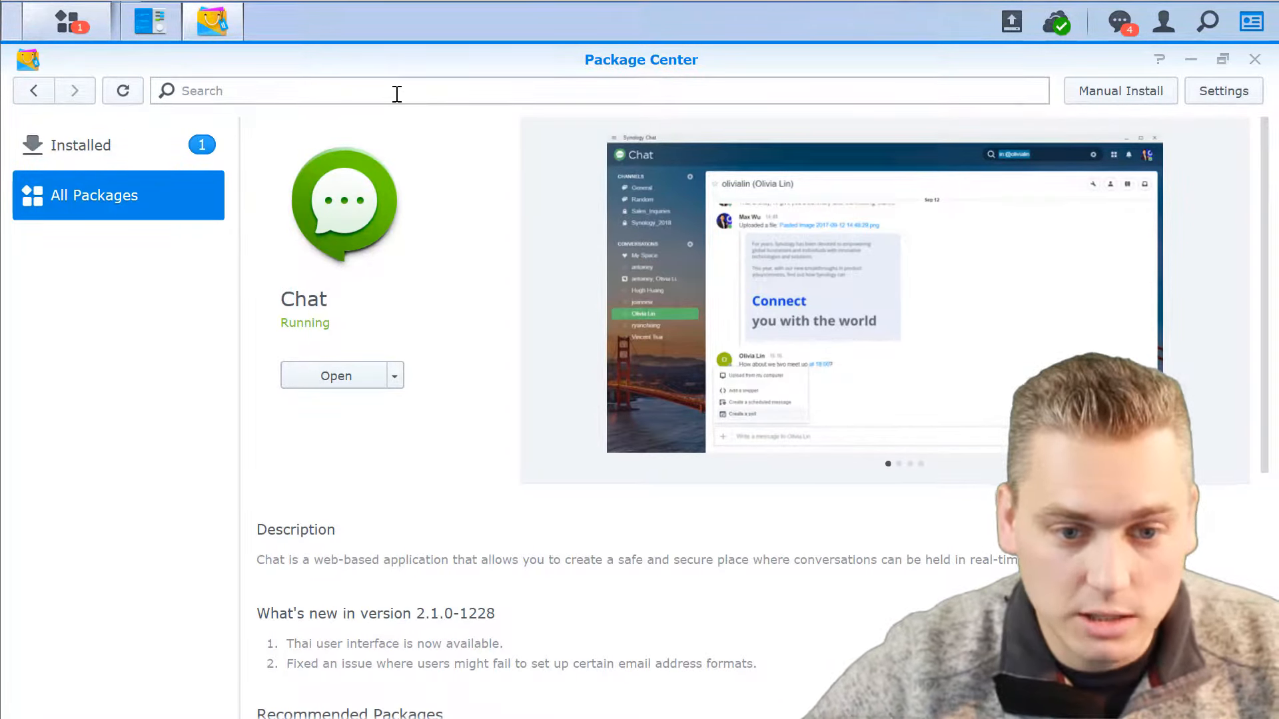
Open Chat and fill in the Synology Chat desktop login with the account Paralegal1 and its password.
left_click(336, 377)
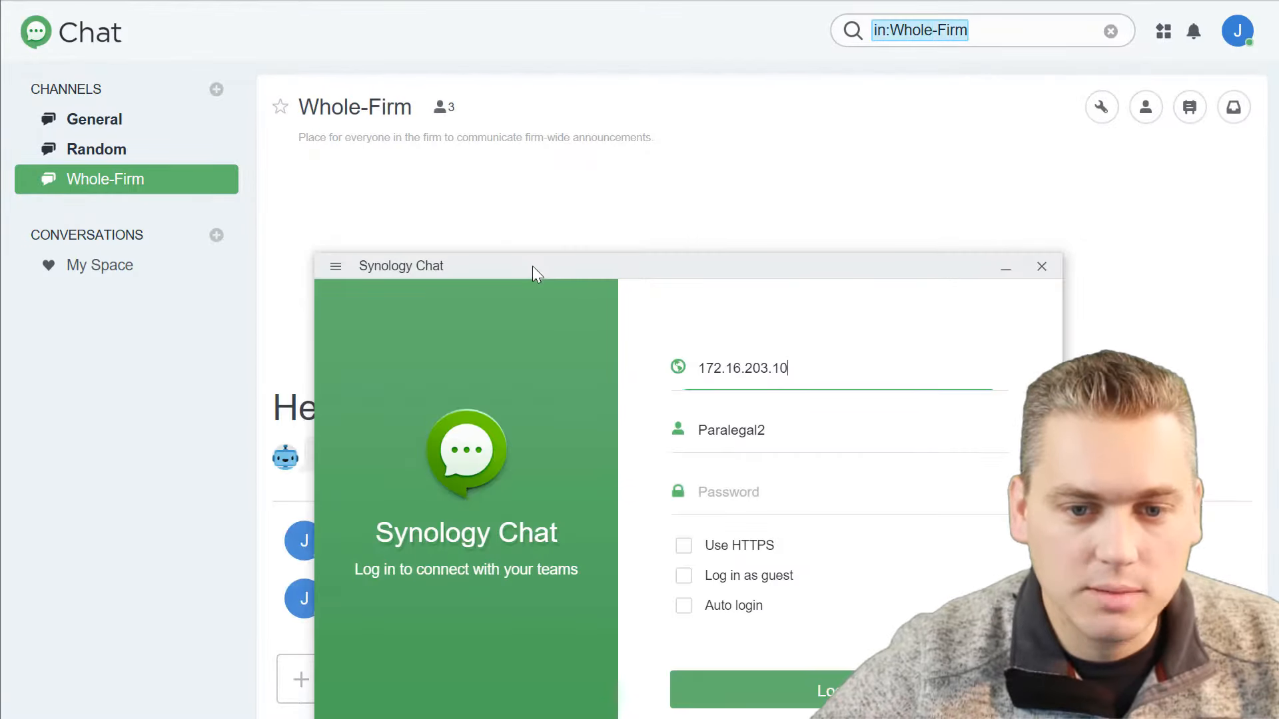
left_click_drag(535, 267, 435, 65)
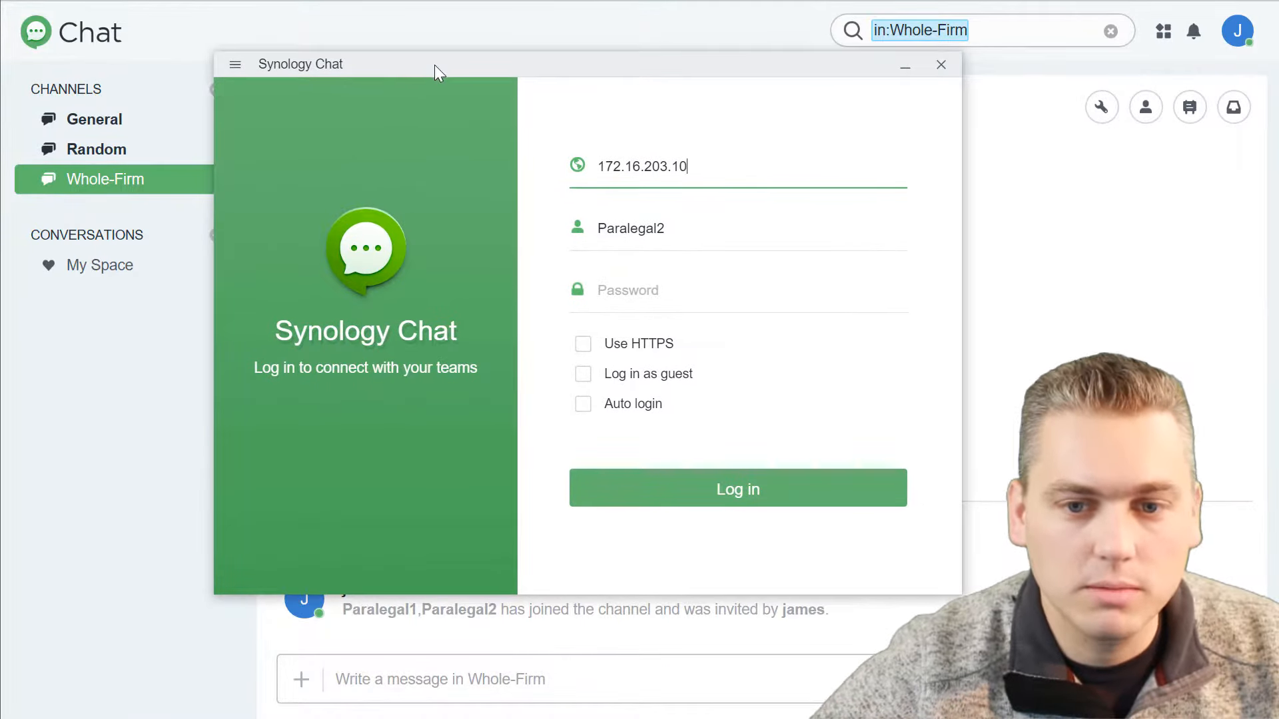
left_click(679, 230)
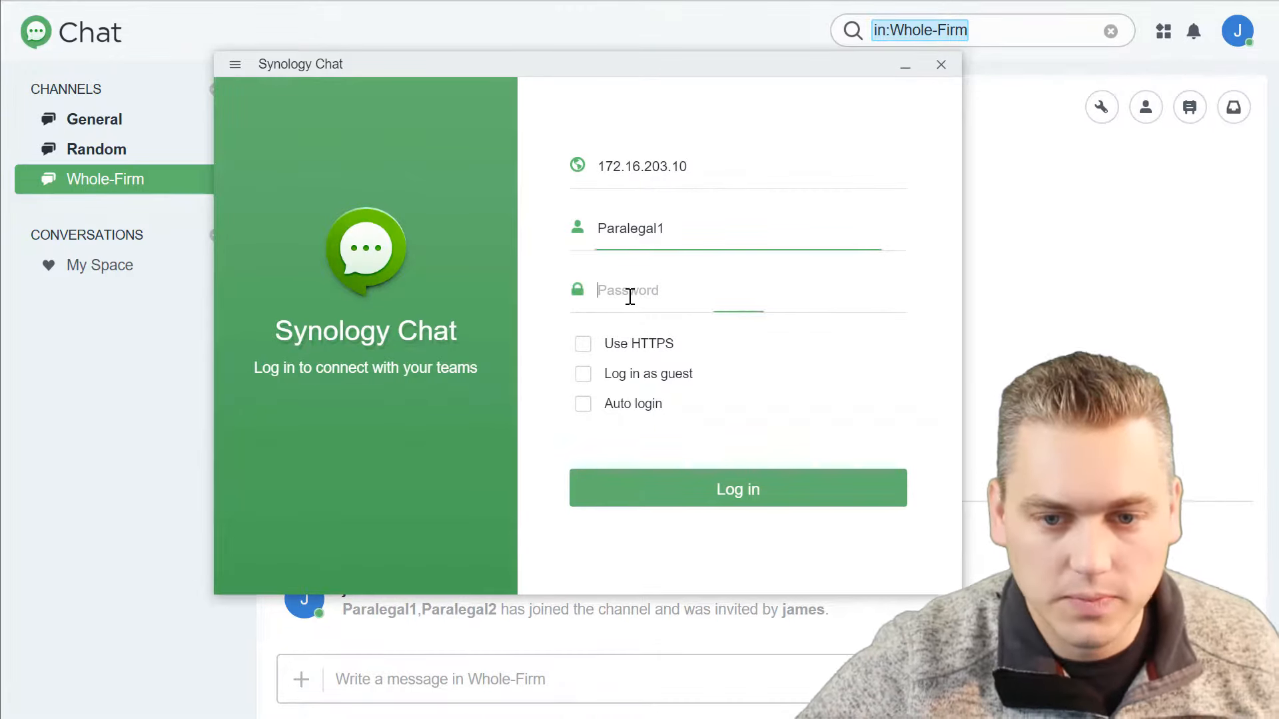
type("p")
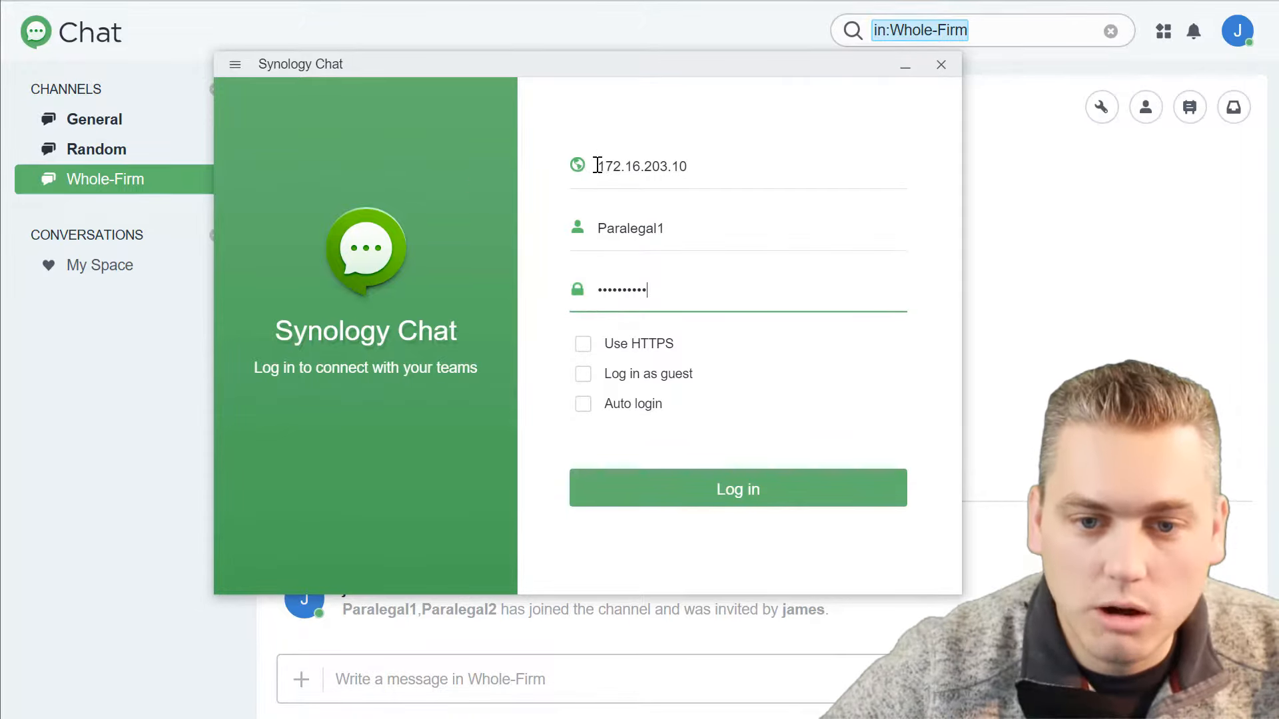
Check the server address in the Synology Chat login, enable Auto login and log in.
left_click_drag(598, 166, 714, 167)
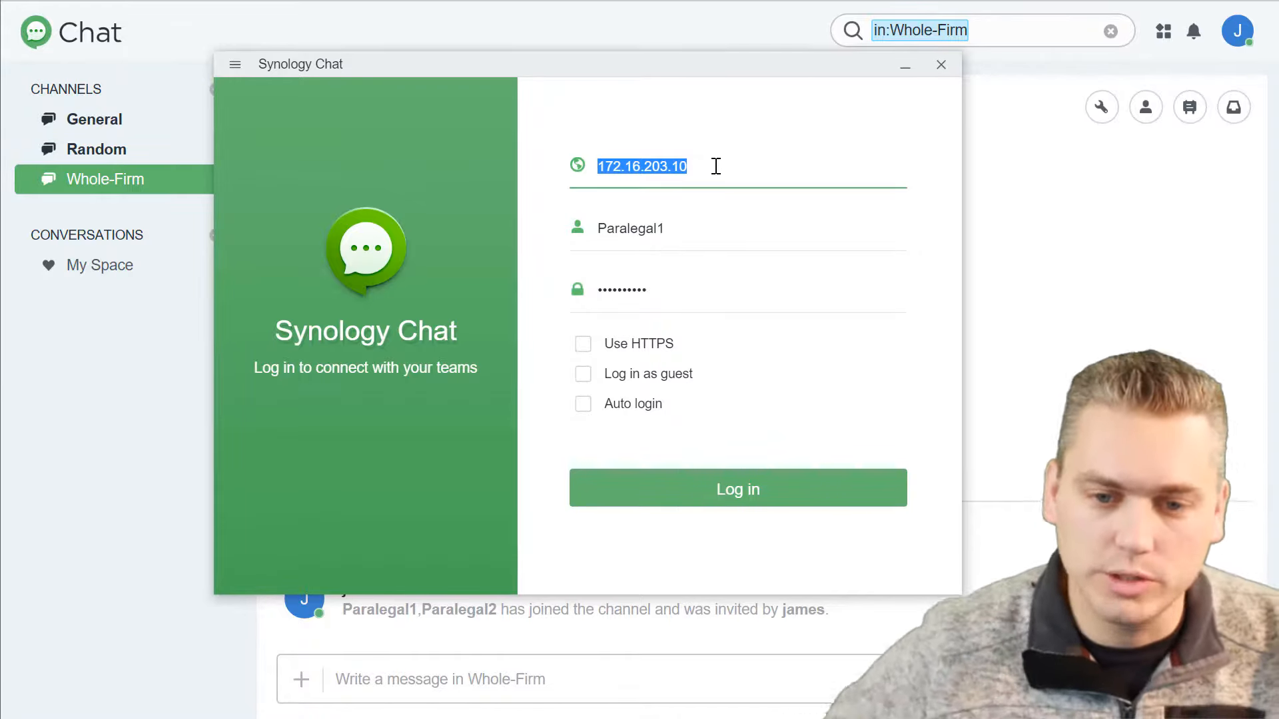
left_click(583, 406)
left_click(583, 407)
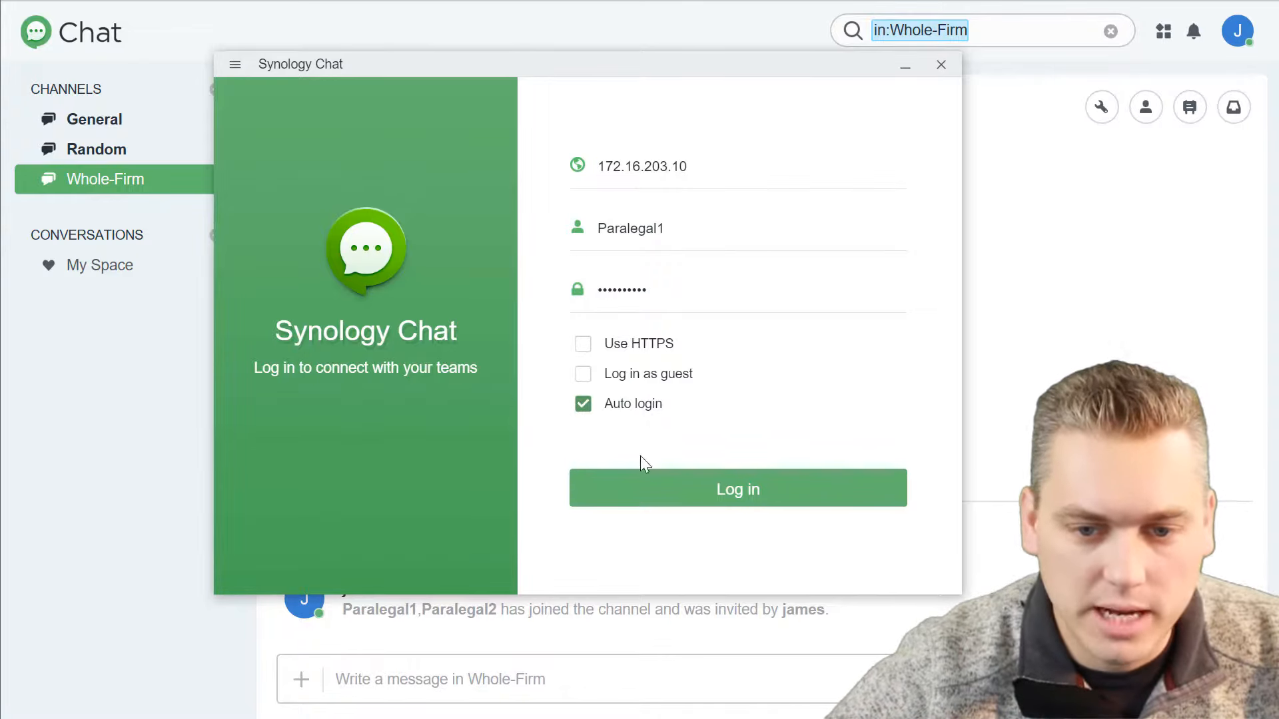
left_click(714, 495)
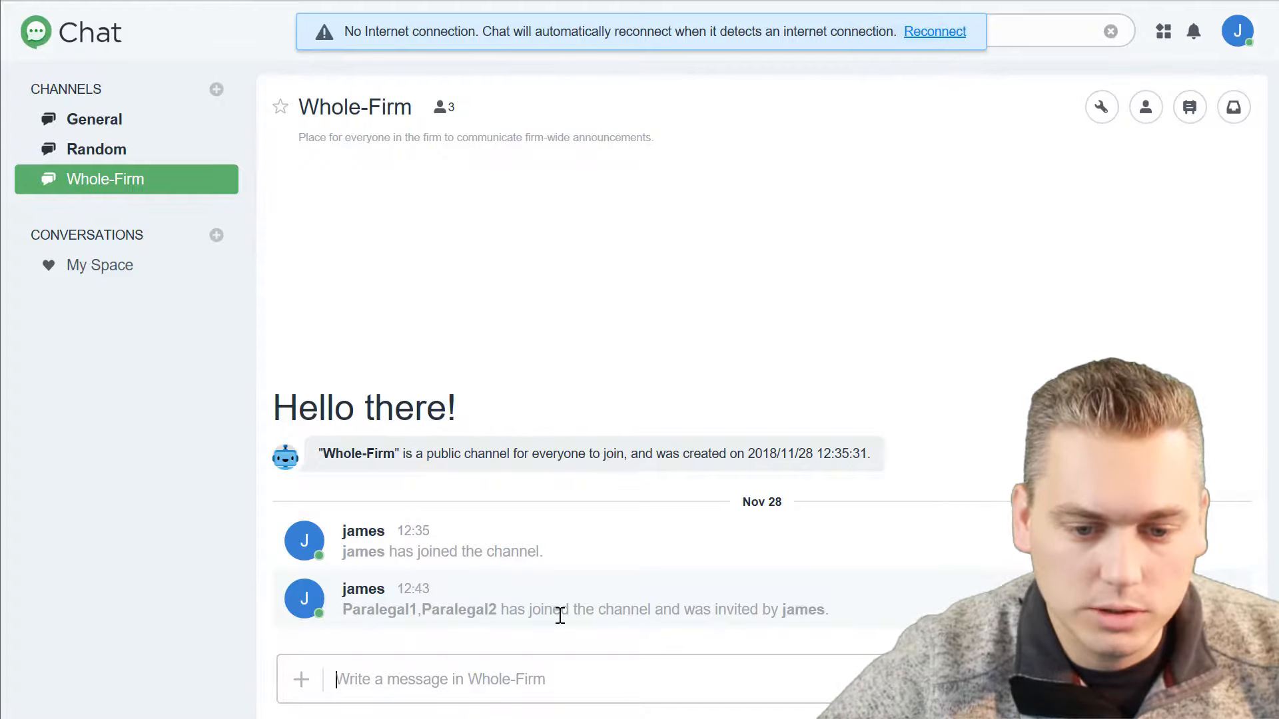
Return to the DSM desktop, close Package Center and show the user accounts in Control Panel.
key("ctrl+f")
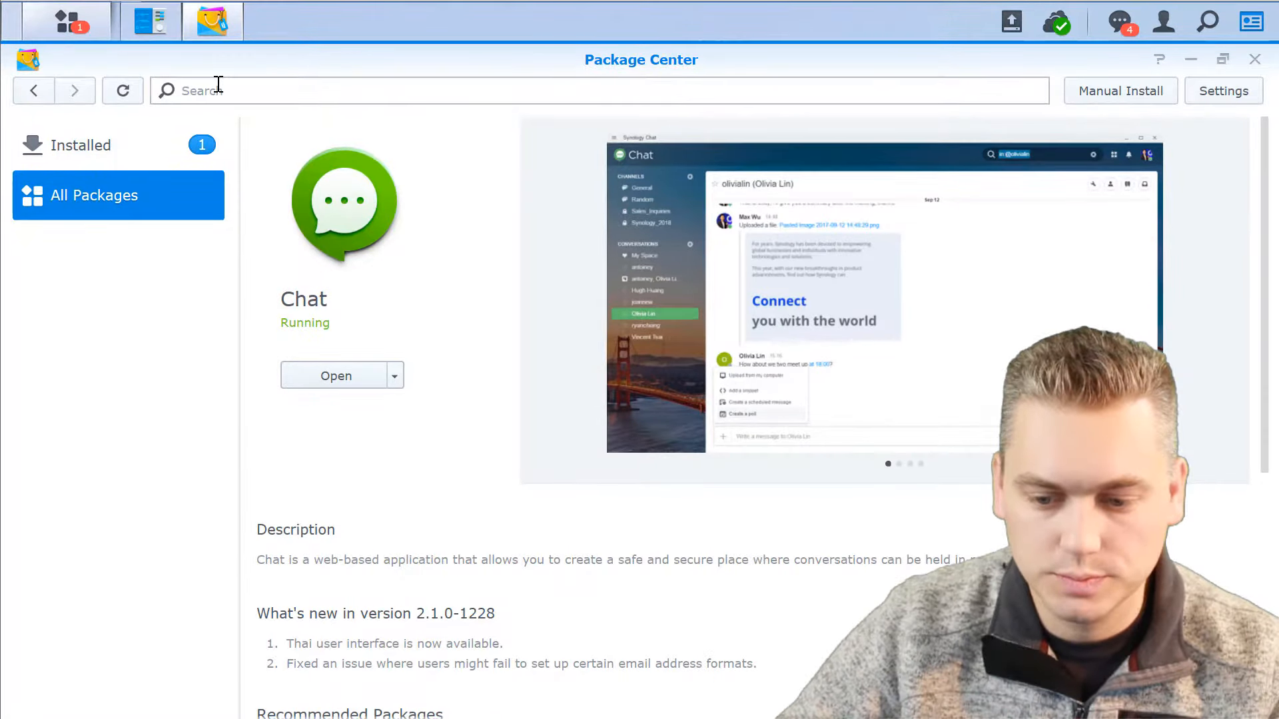
mouse_move(178, 41)
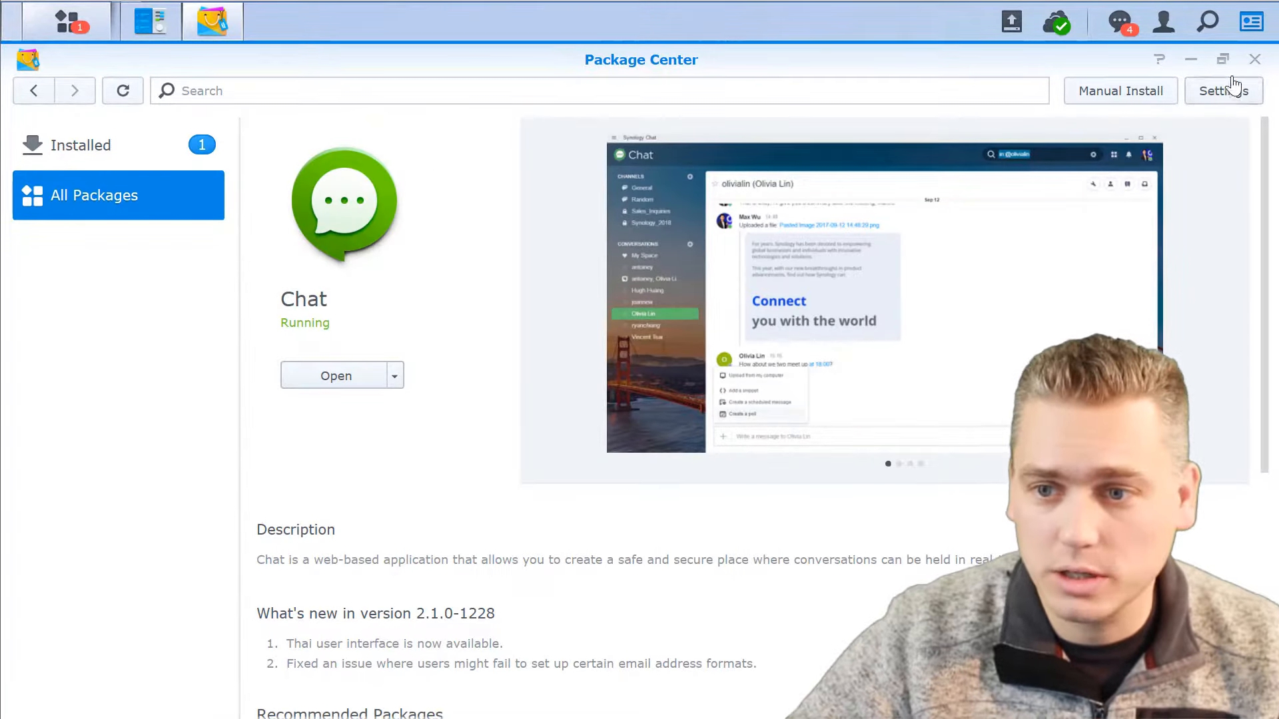
left_click(1255, 62)
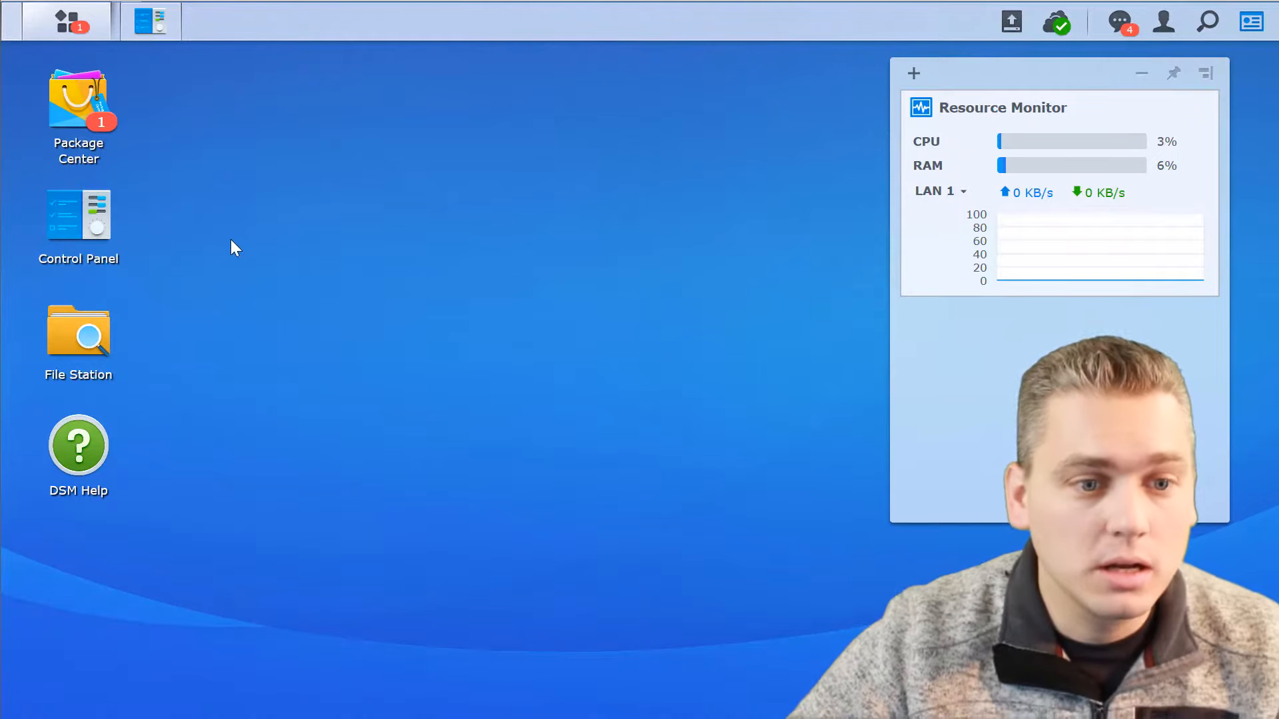
left_click(78, 229)
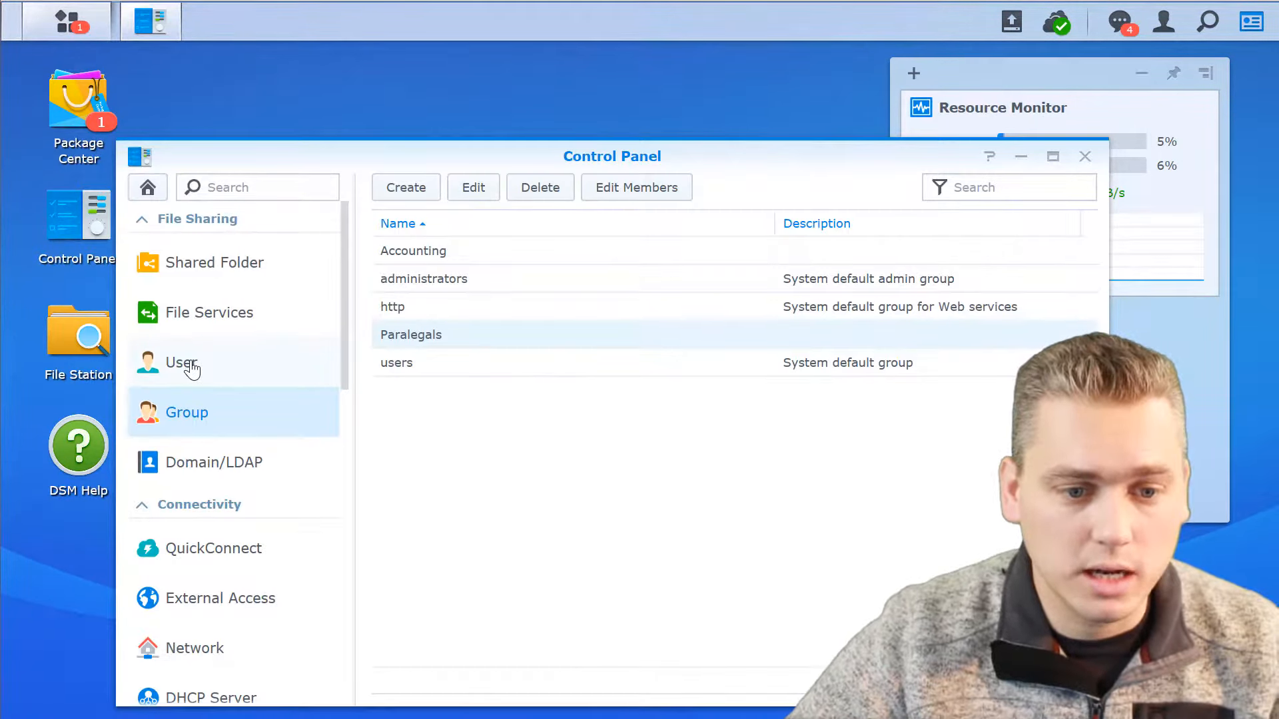
left_click(191, 368)
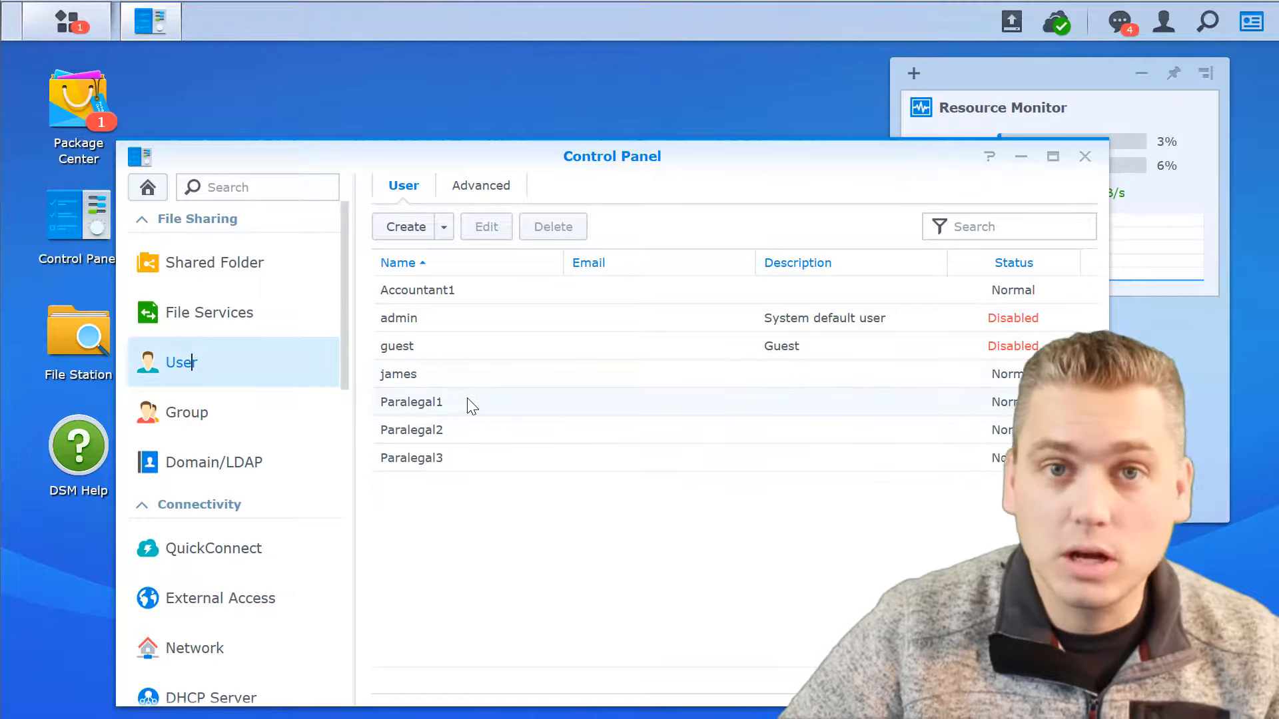
Open the Paralegals group's settings and review its shared folder permissions and application privileges.
left_click(193, 418)
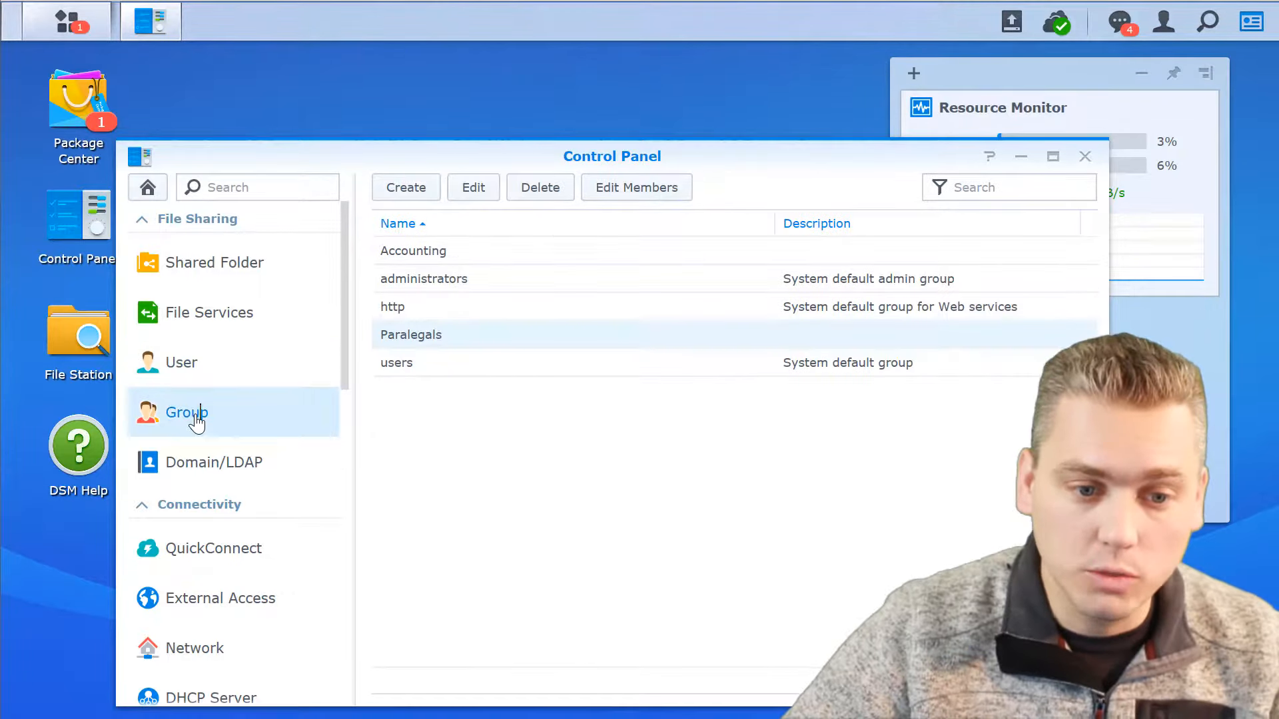
double_click(406, 335)
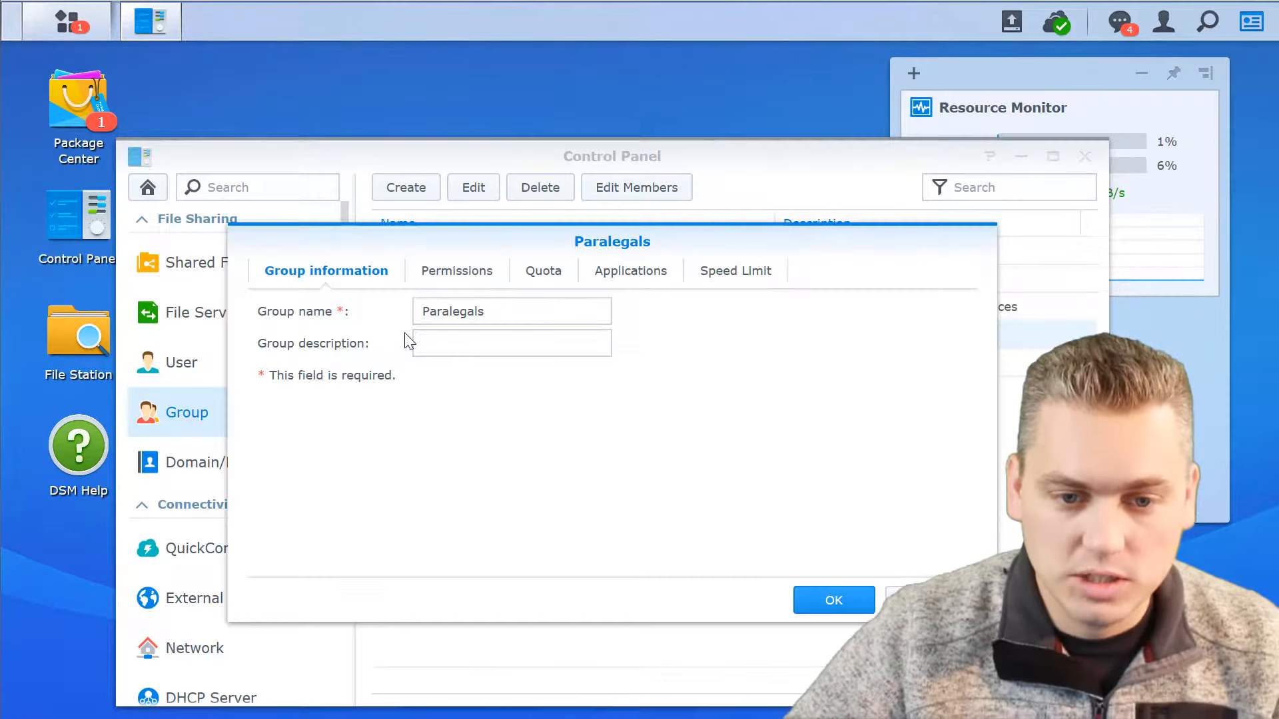
left_click(417, 270)
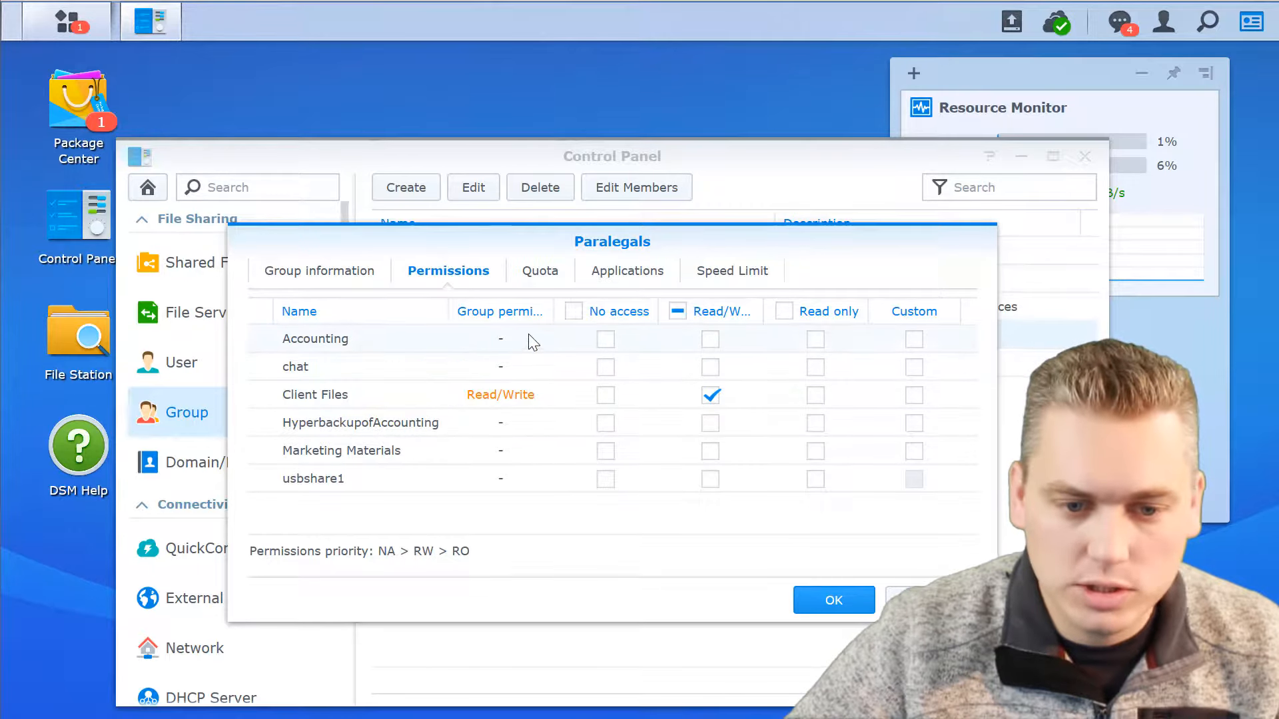
left_click(616, 276)
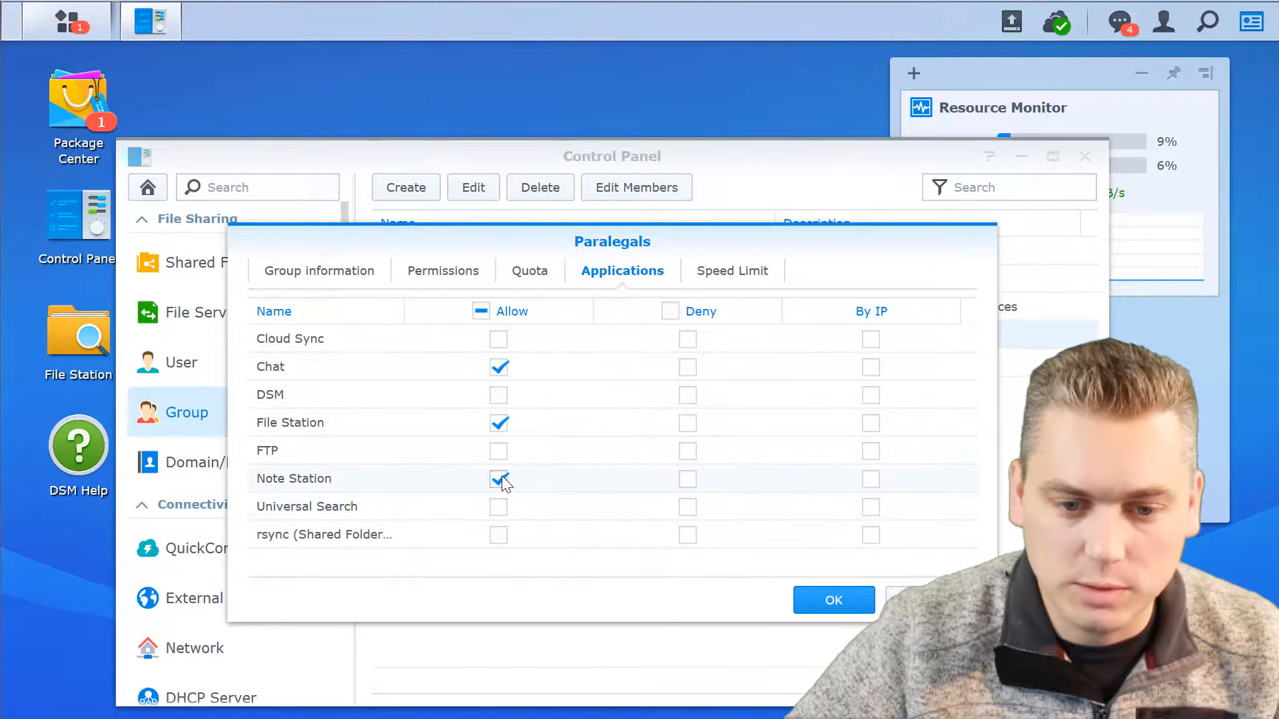
Confirm the Paralegals group's application privileges and log Paralegal1 out of Chat.
left_click(833, 602)
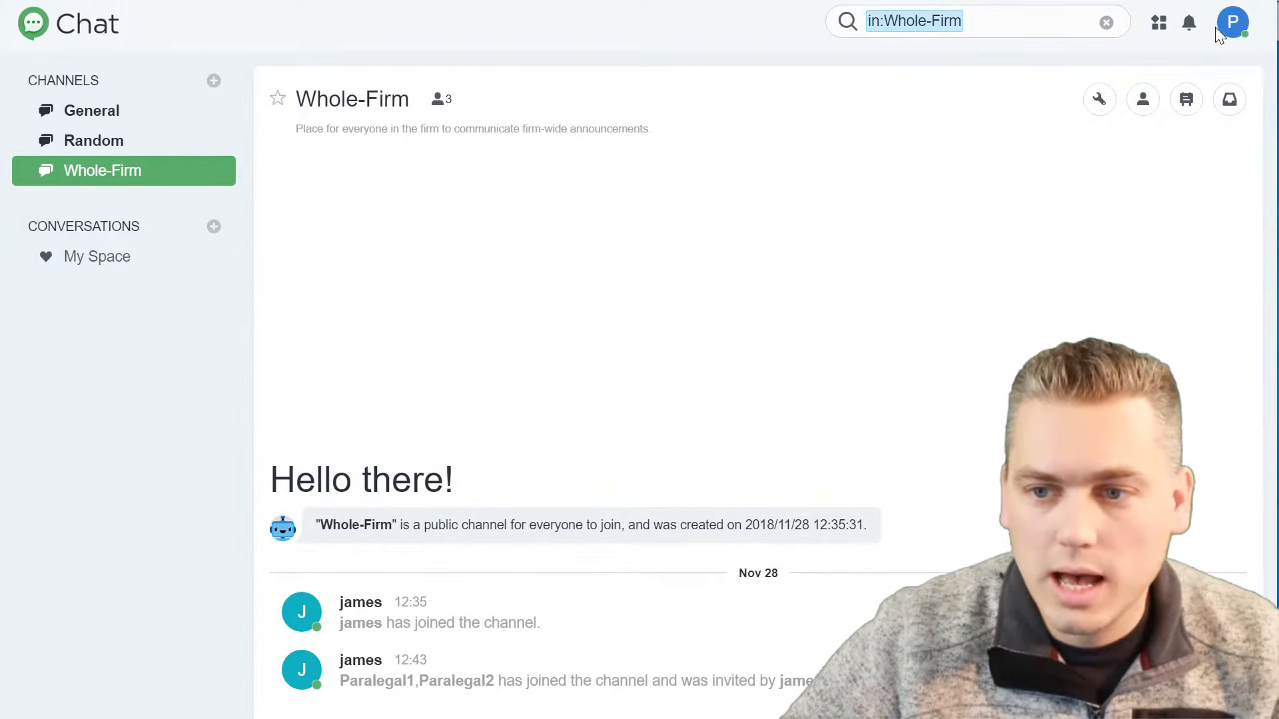
left_click(1233, 24)
left_click(1069, 240)
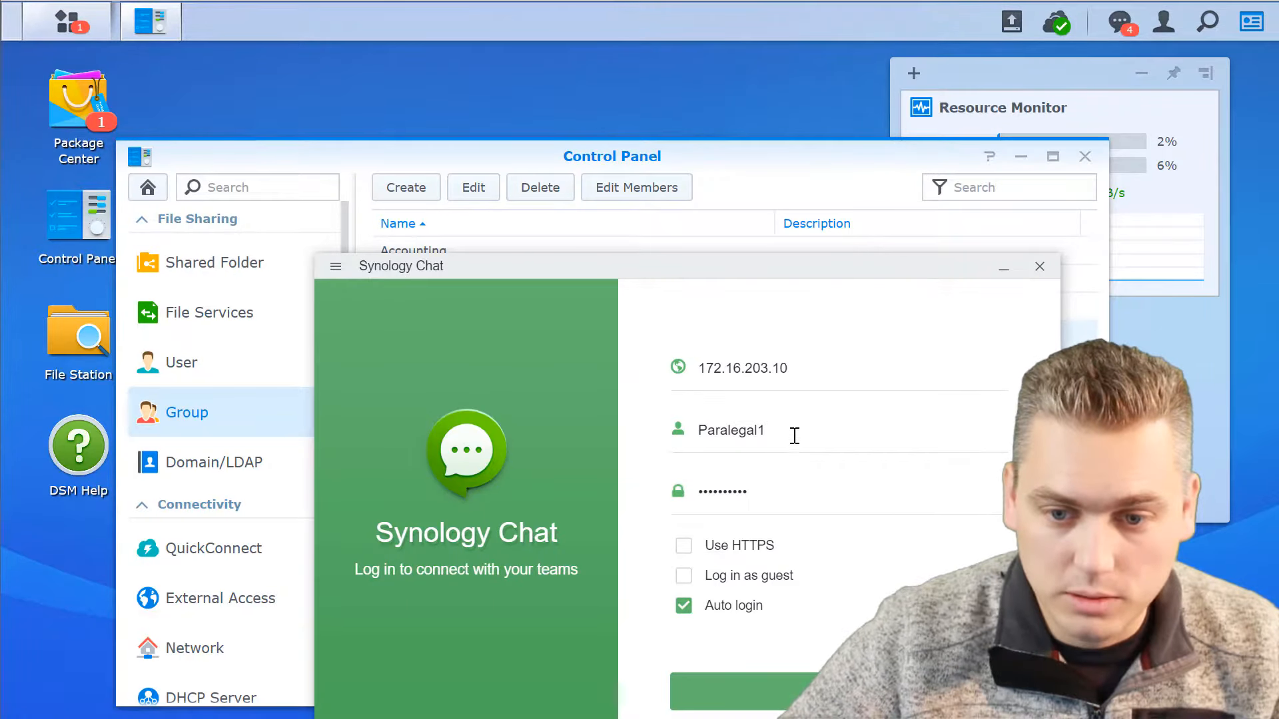
Change the Synology Chat login account to Paralegal3 and log in.
left_click(795, 435)
key("BackSpace")
type("3")
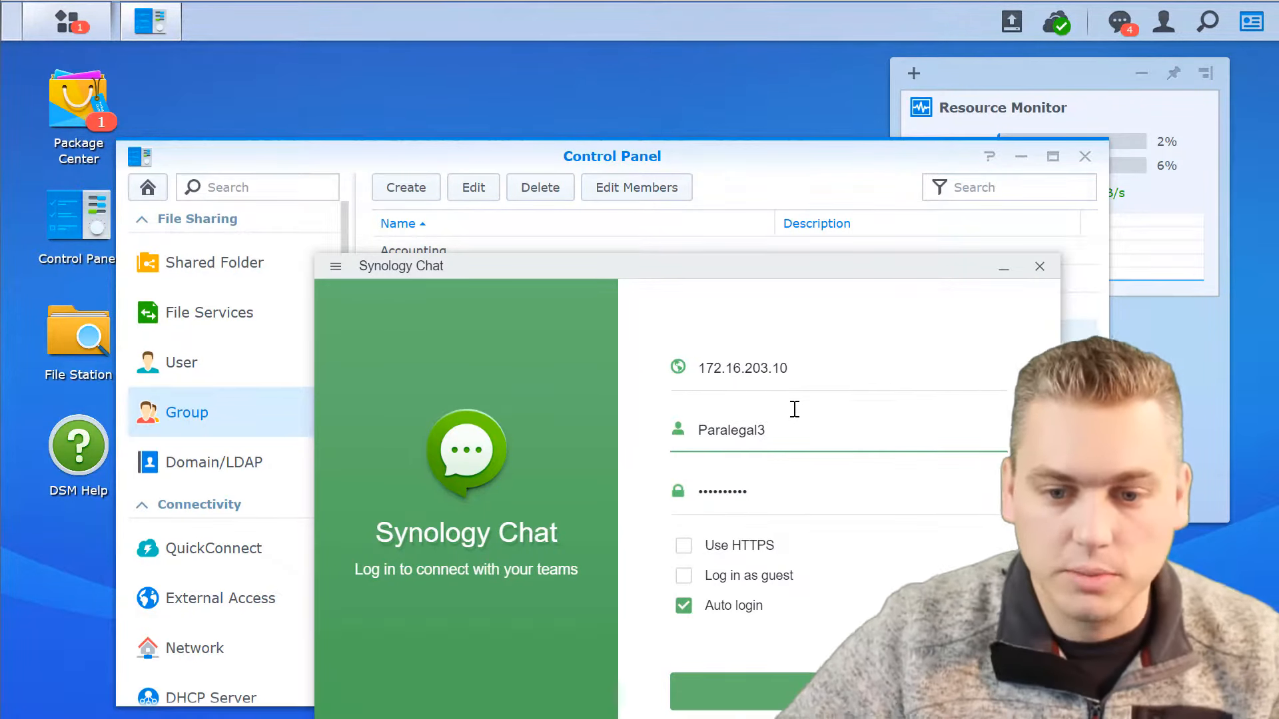
left_click(797, 696)
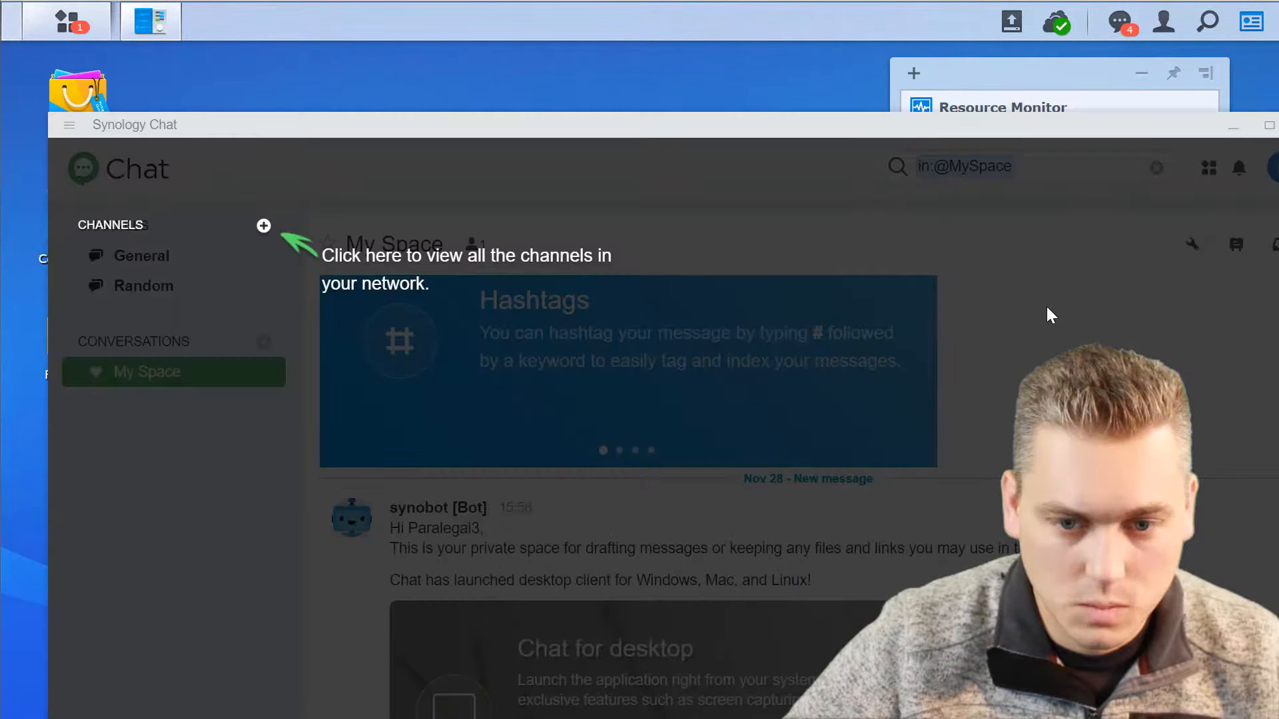
Go through Chat's introductory tour until it is dismissed, moving the Chat window higher on the desktop.
left_click(757, 177)
left_click_drag(652, 131, 634, 52)
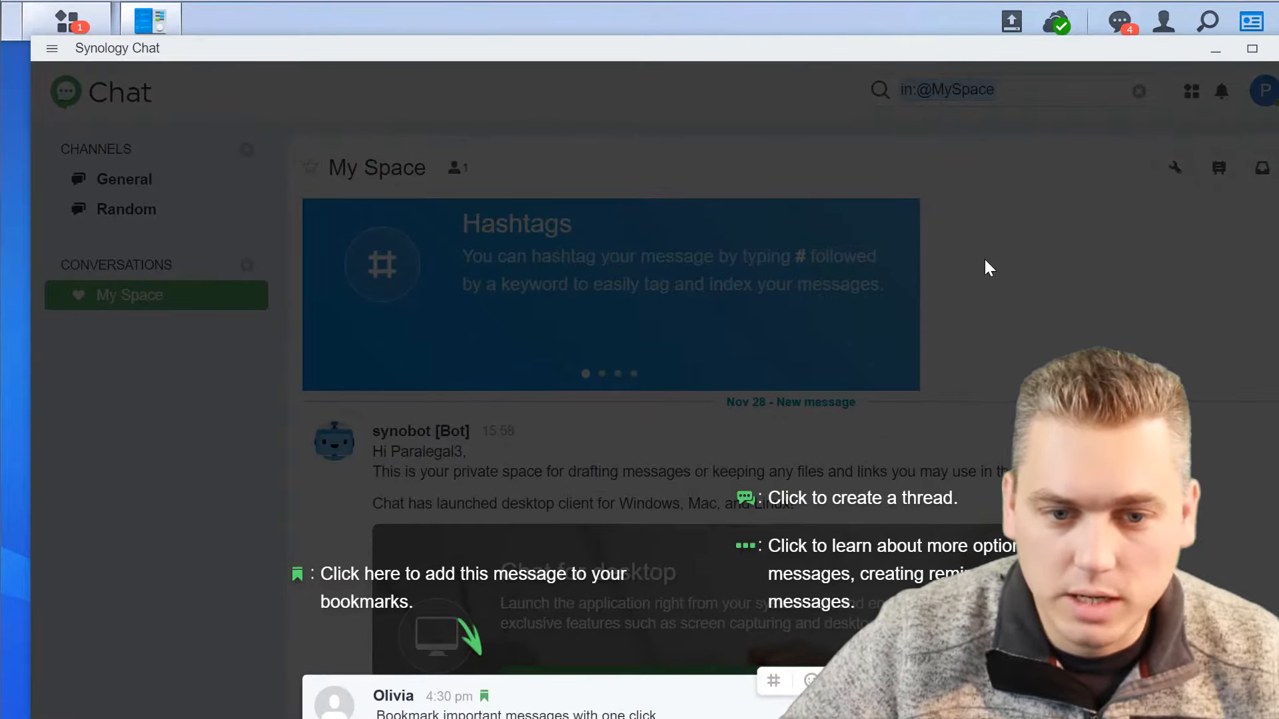
left_click(1000, 263)
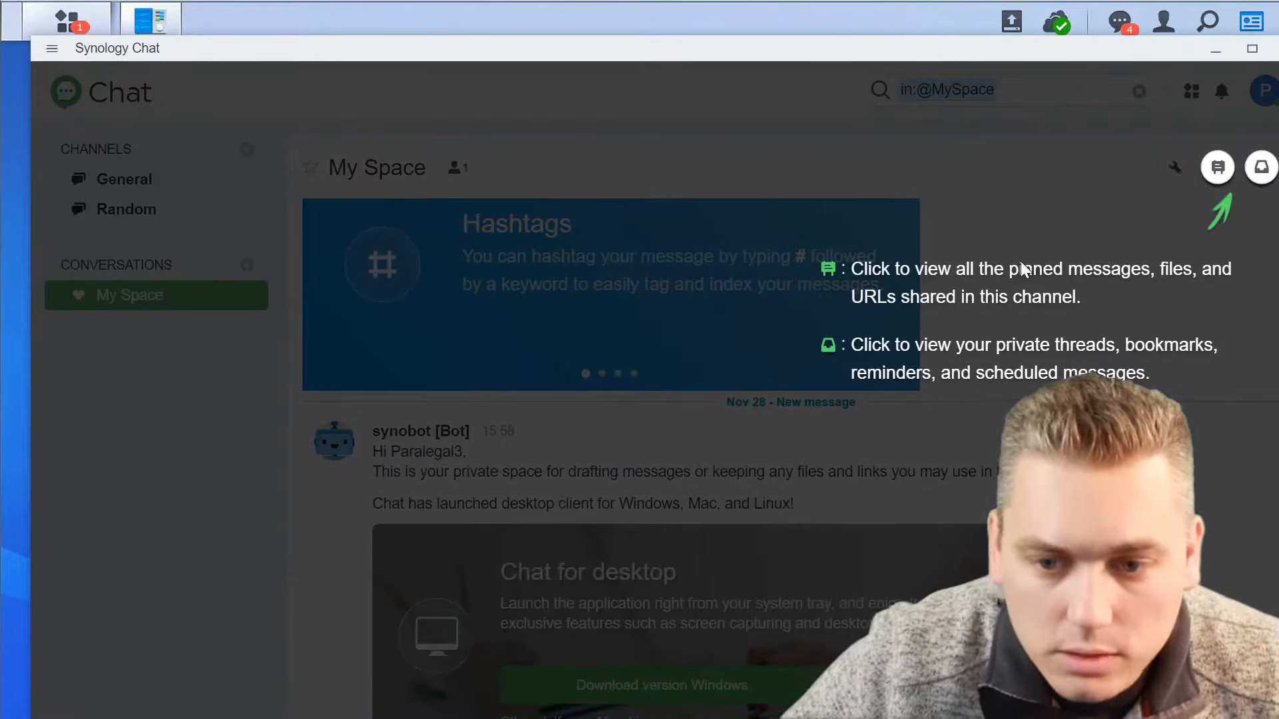
left_click(1020, 262)
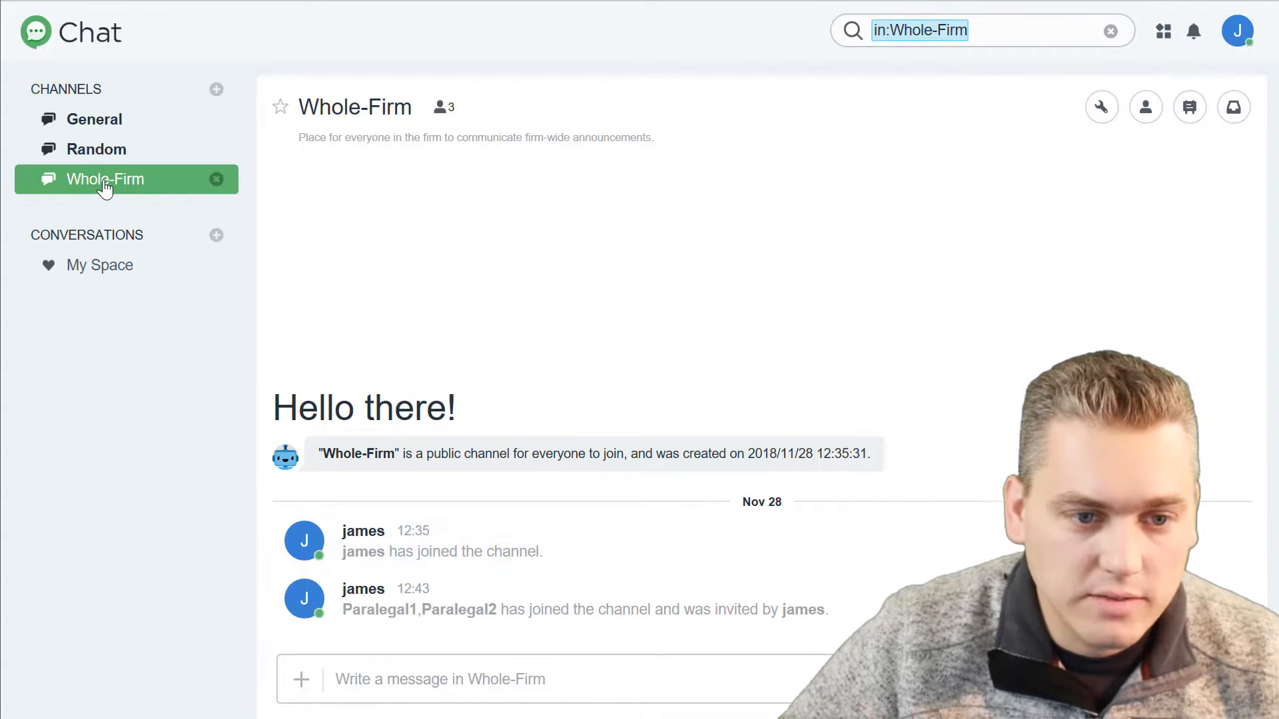
From the channel owner's Chat session, add Paralegal3 to the Whole-Firm channel and close the member list.
left_click(1145, 110)
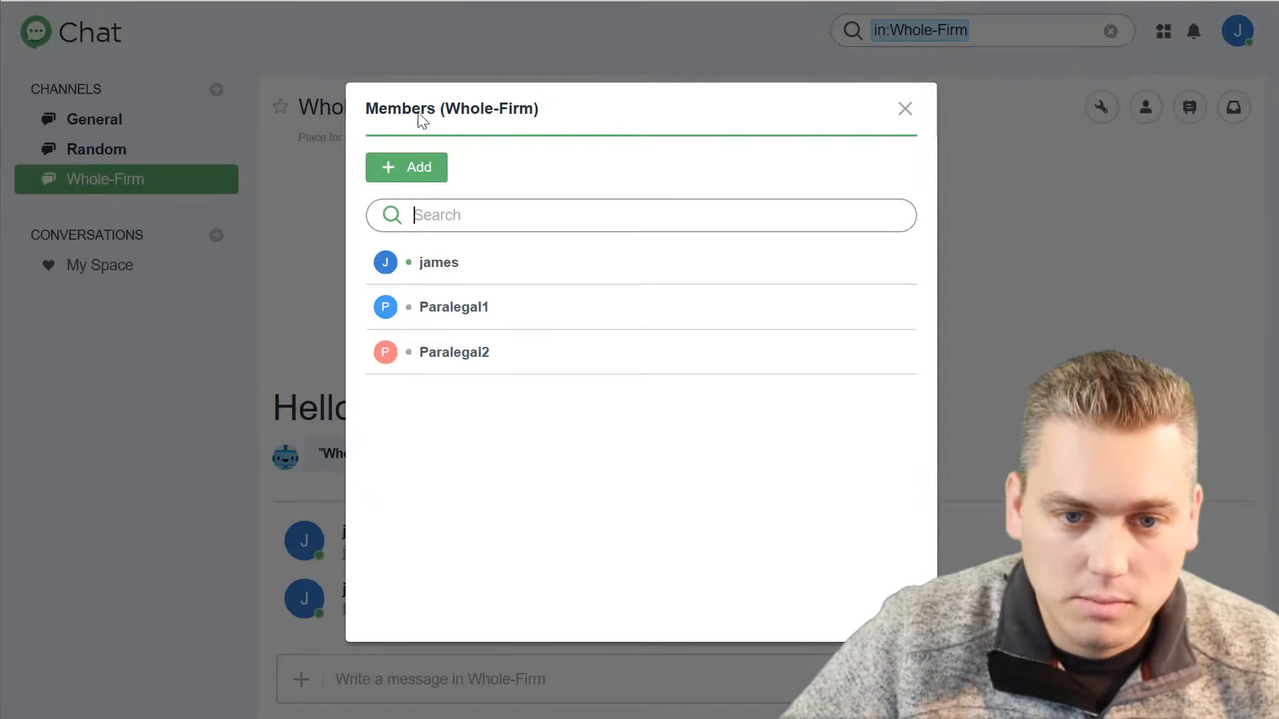
left_click(422, 171)
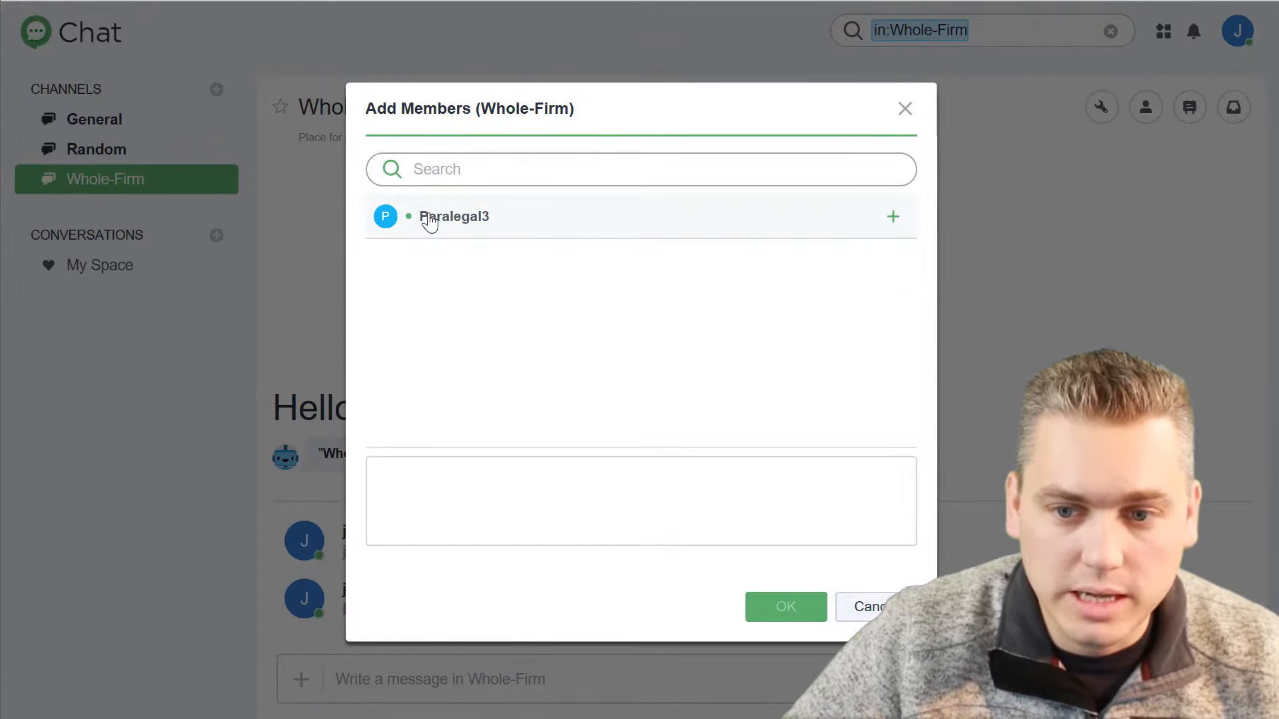
left_click(430, 220)
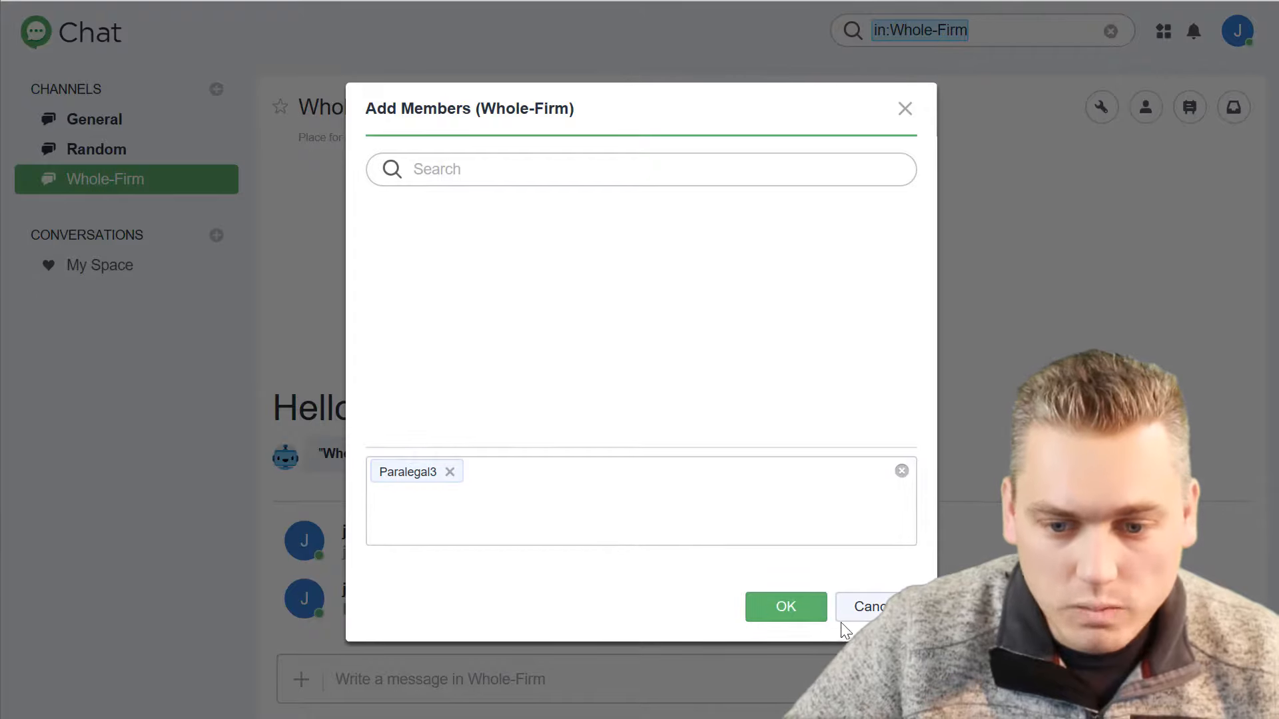
left_click(794, 614)
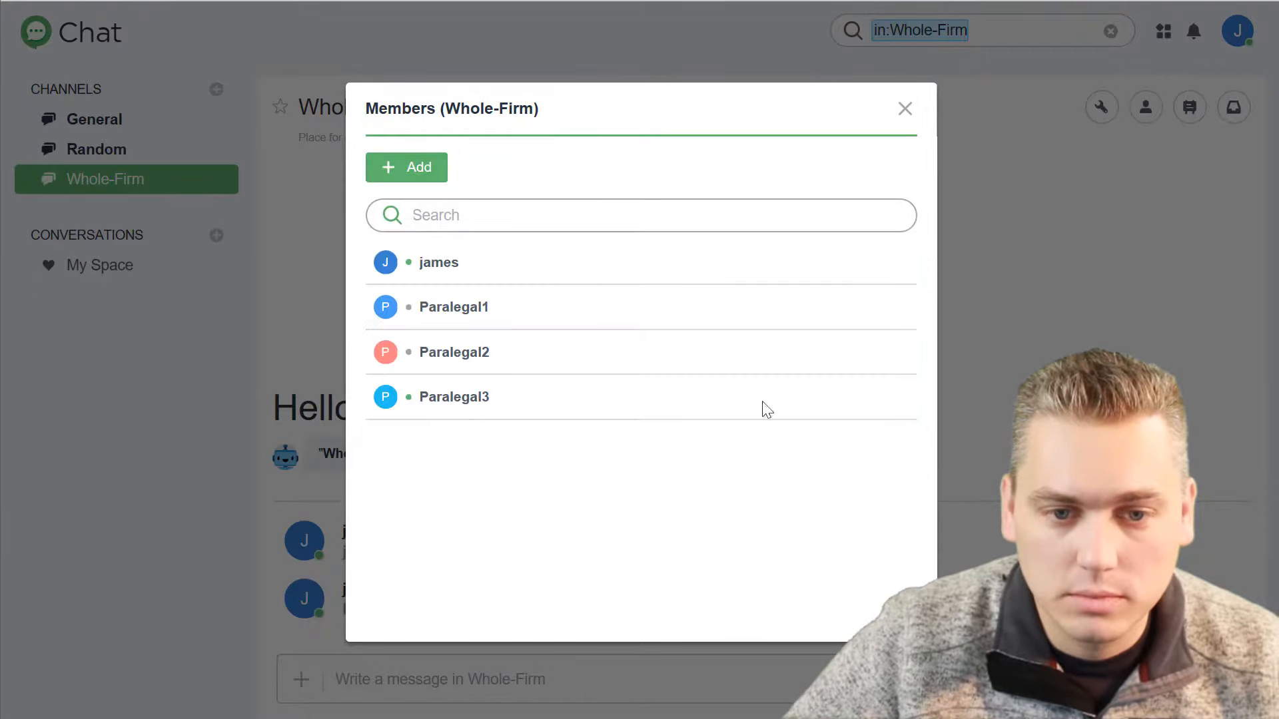
left_click(905, 108)
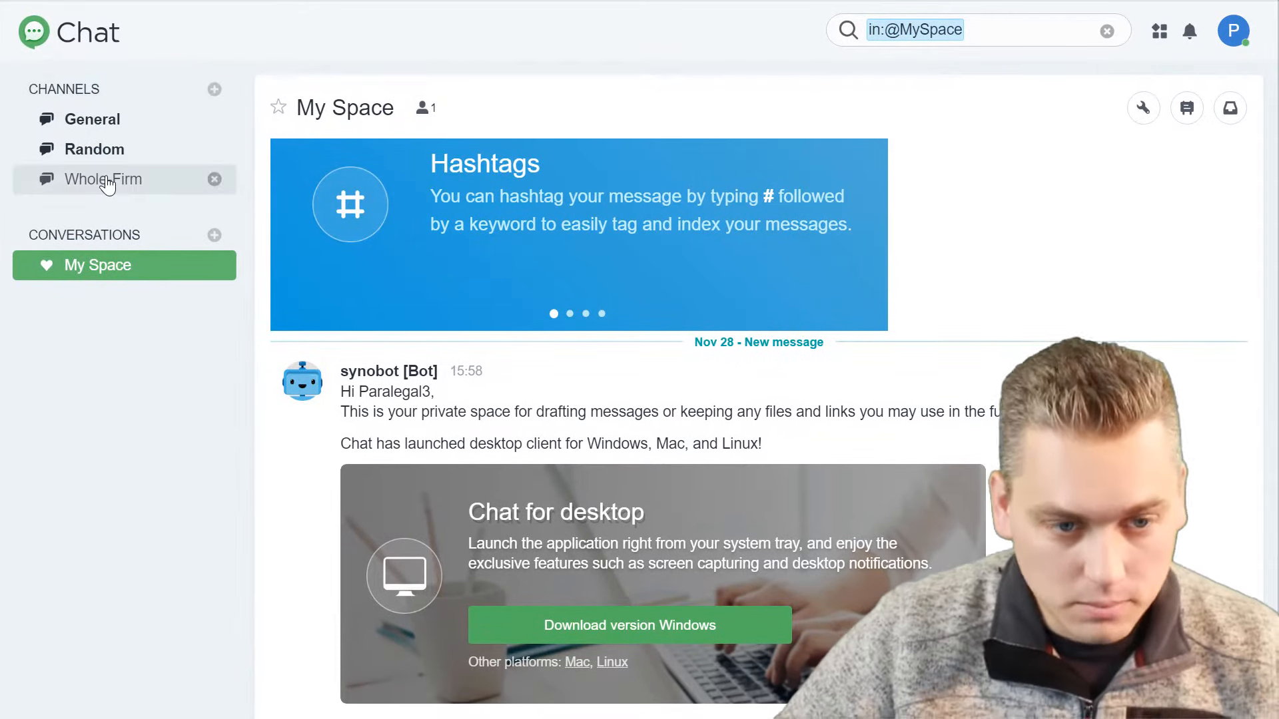
Open the Whole-Firm channel as Paralegal3, post "hi" followed by a short question, and leave the Chat window.
left_click(108, 183)
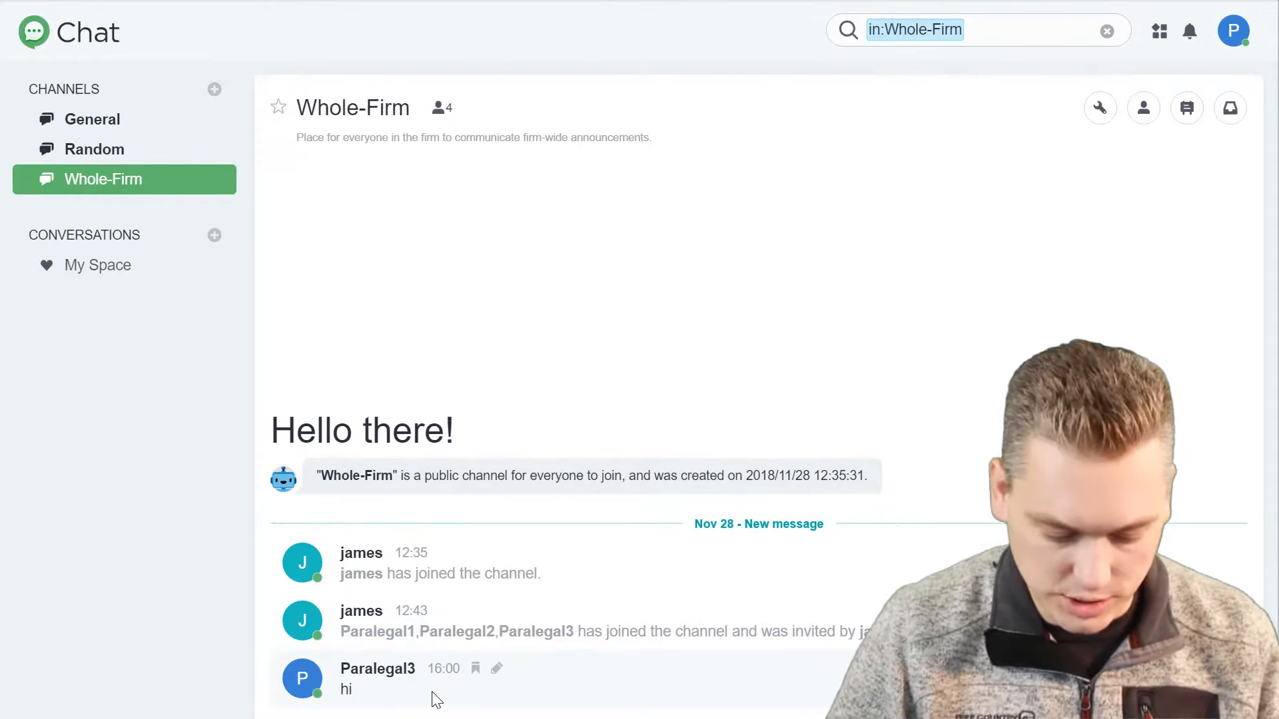
key("Return")
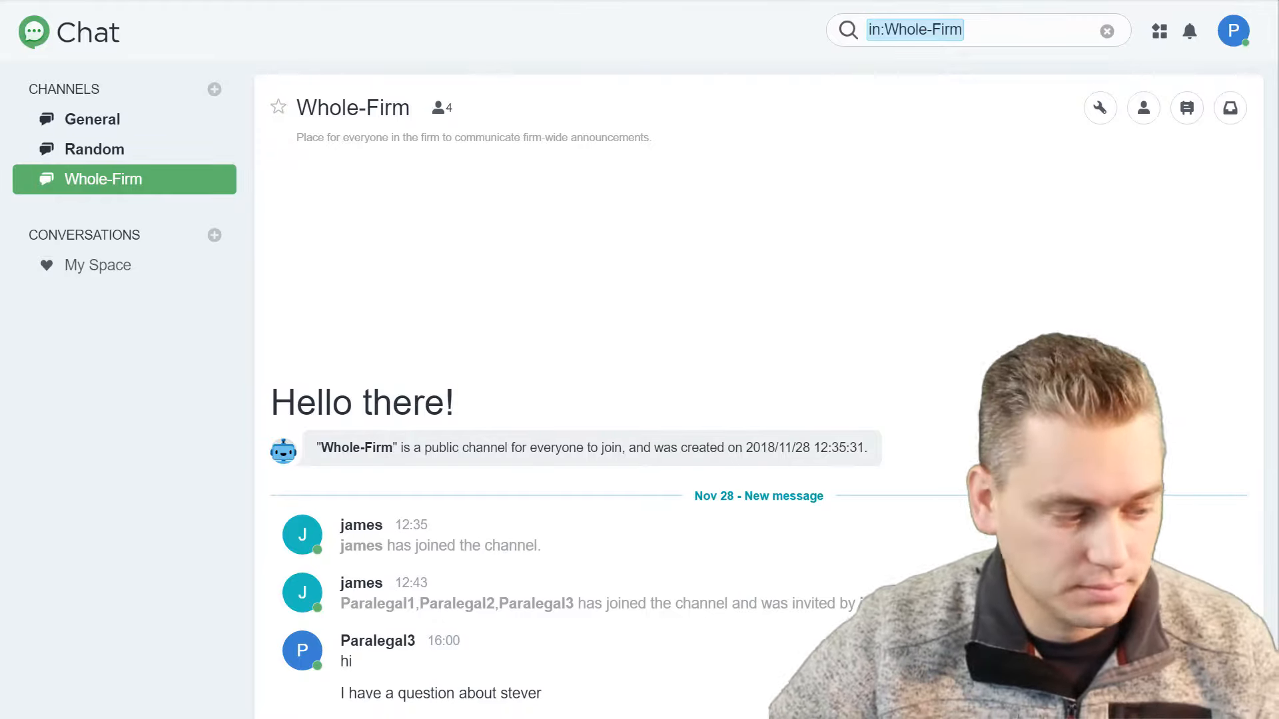
left_click(1176, 1)
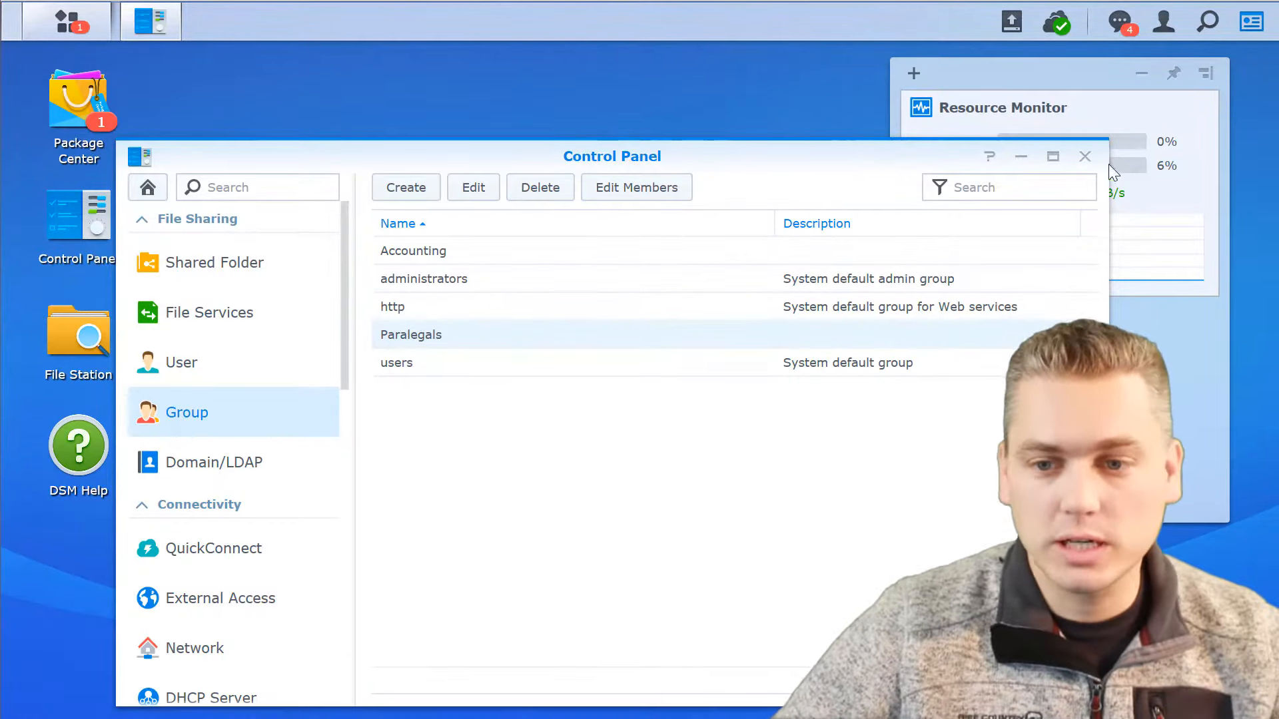
Close Control Panel, open Package Center and look through the Synology packages, including Chat, Cloud Sync and Drive.
left_click(1083, 158)
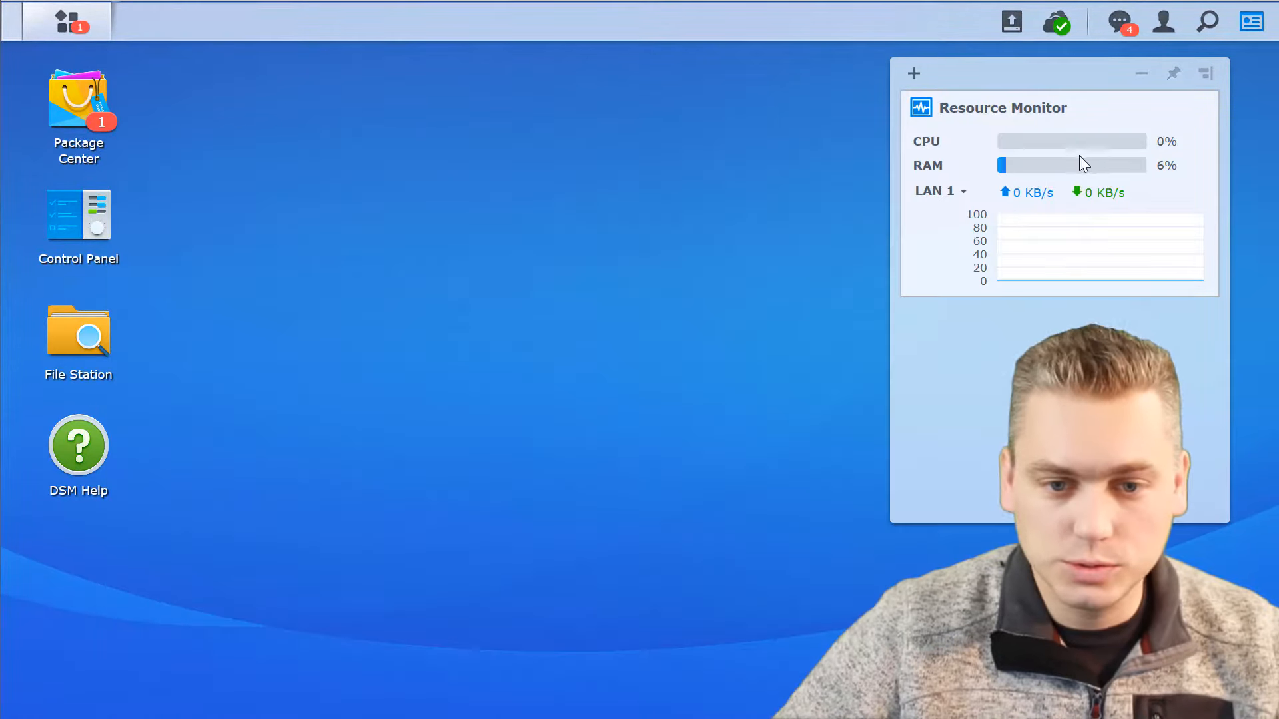
left_click(60, 109)
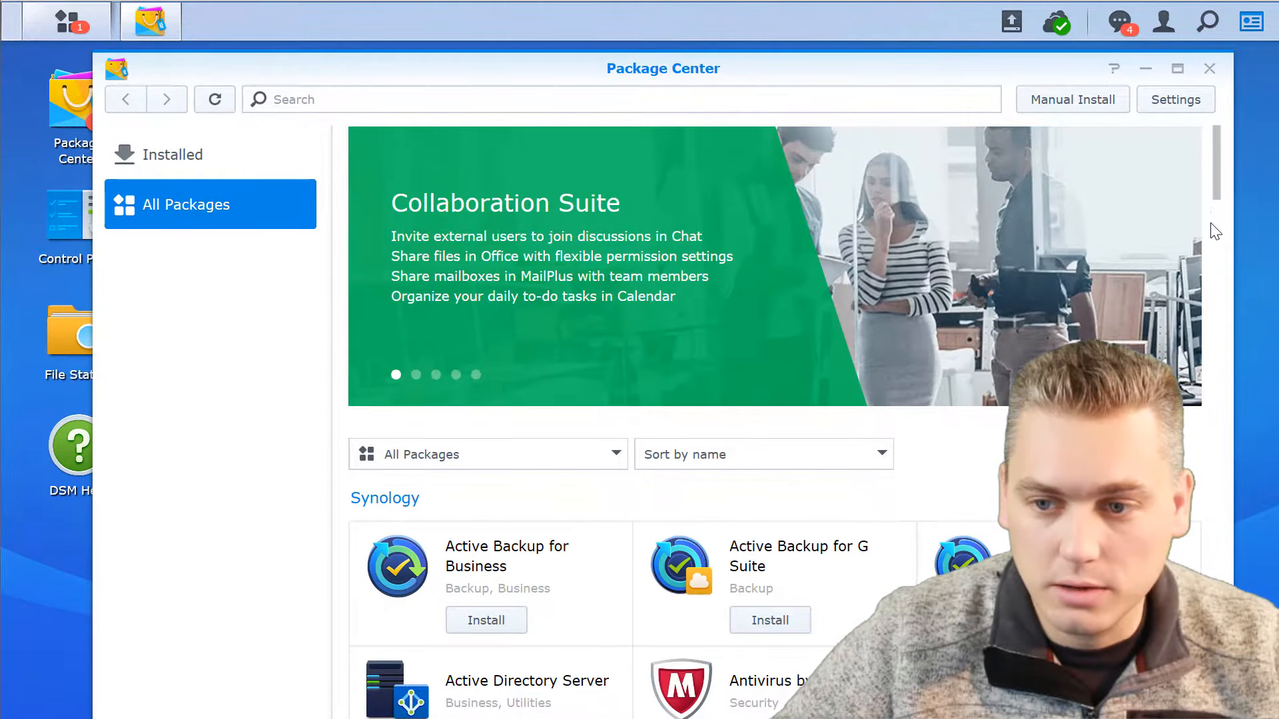
left_click_drag(1213, 177, 1213, 326)
scroll(1184, 300, "up", 10)
scroll(1172, 294, "down", 3)
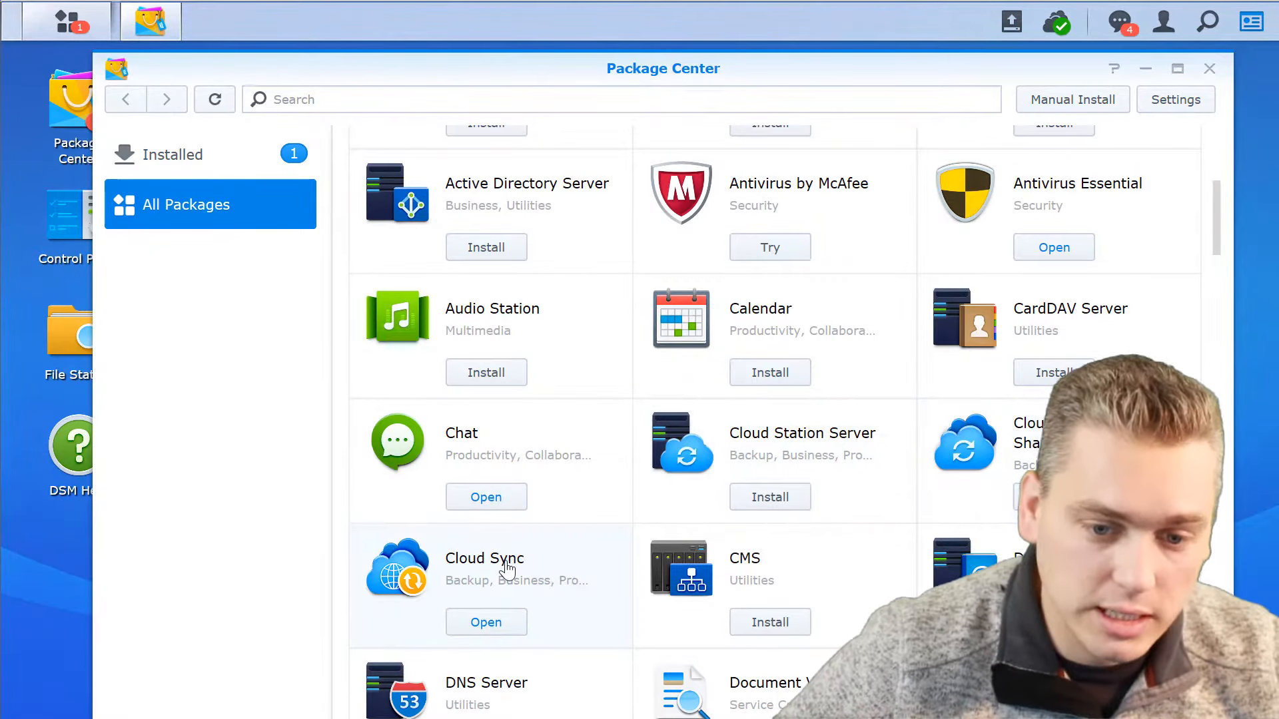
scroll(551, 558, "down", 2)
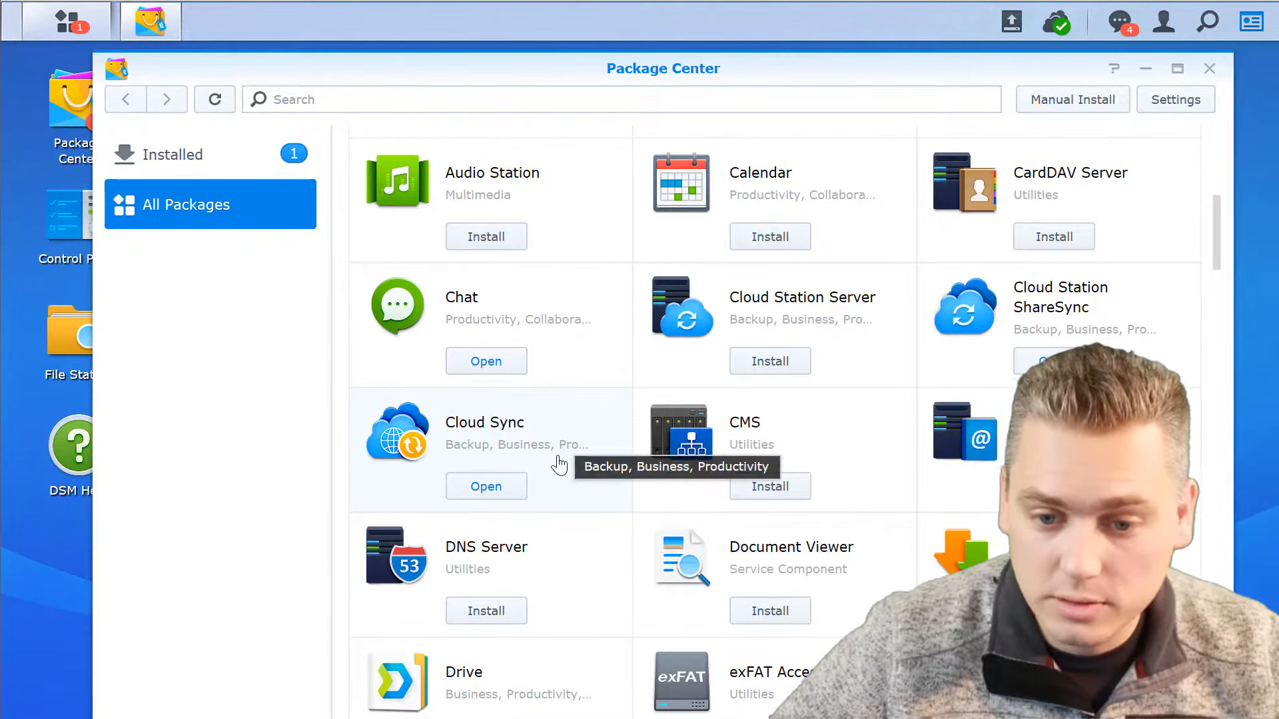
scroll(751, 537, "down", 2)
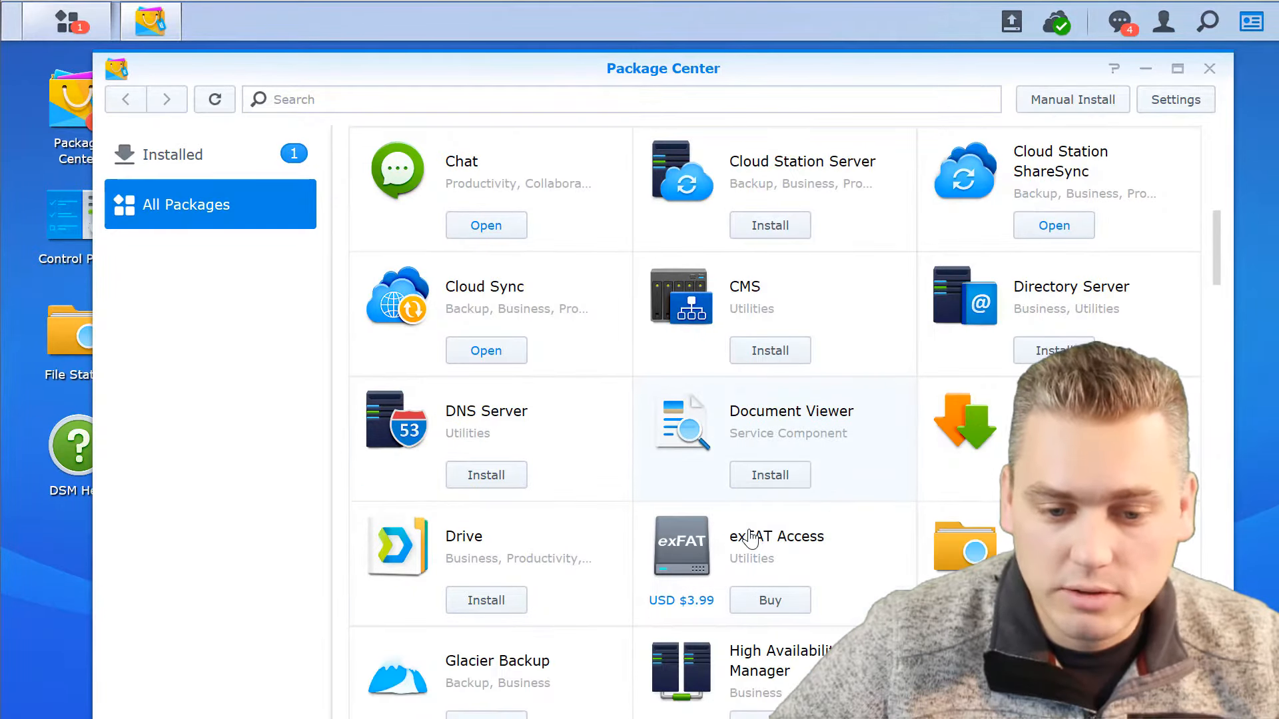
scroll(636, 543, "down", 2)
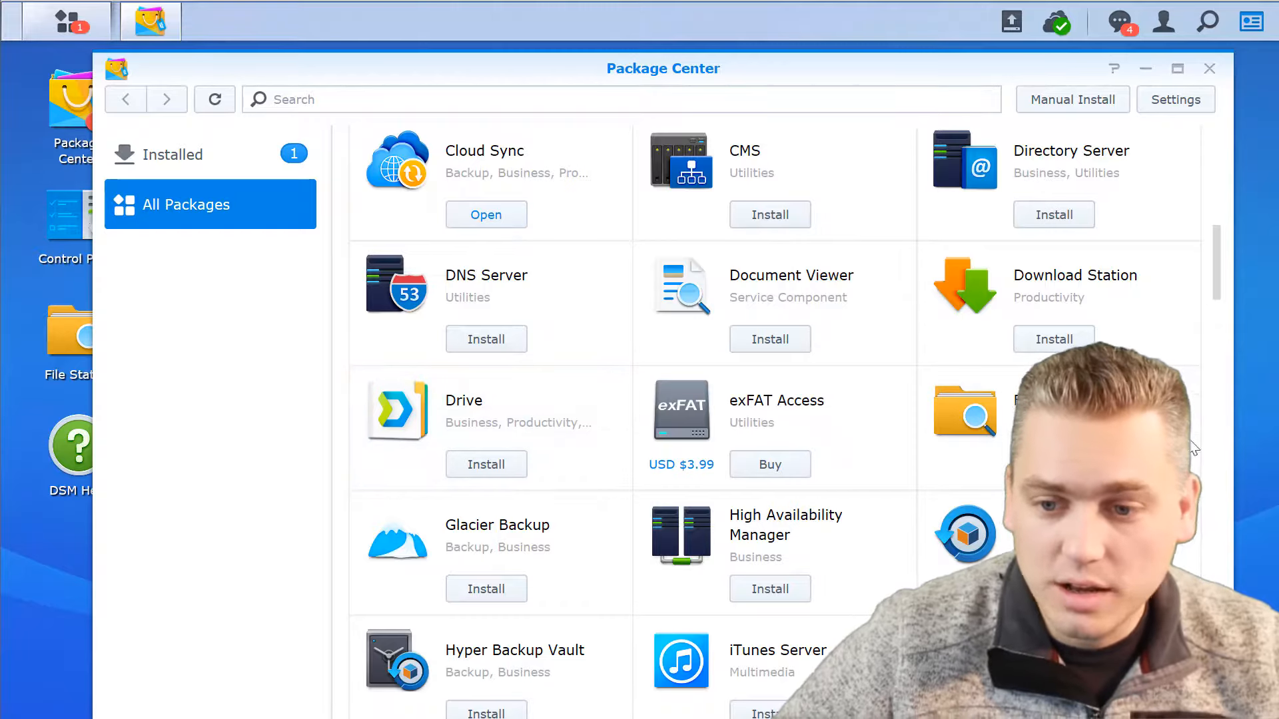
Open File Station, view the contents of the Client Files shared folder and close File Station again.
left_click(68, 344)
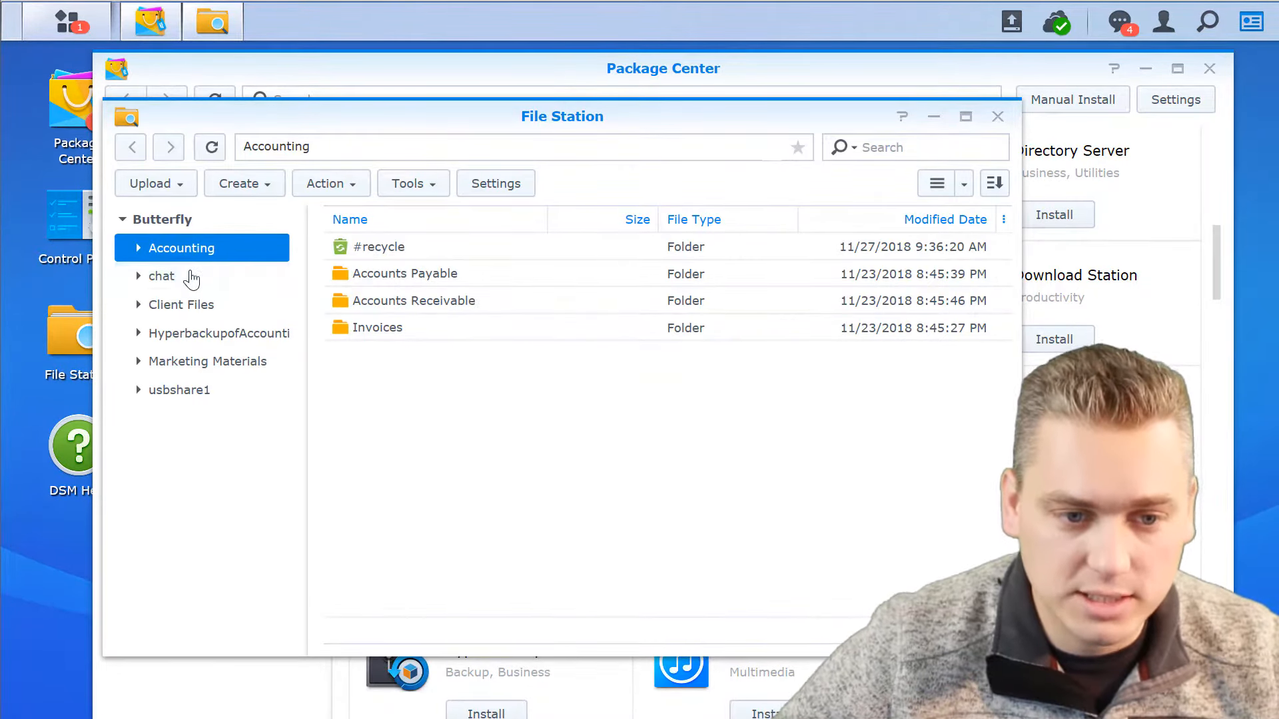
left_click(176, 308)
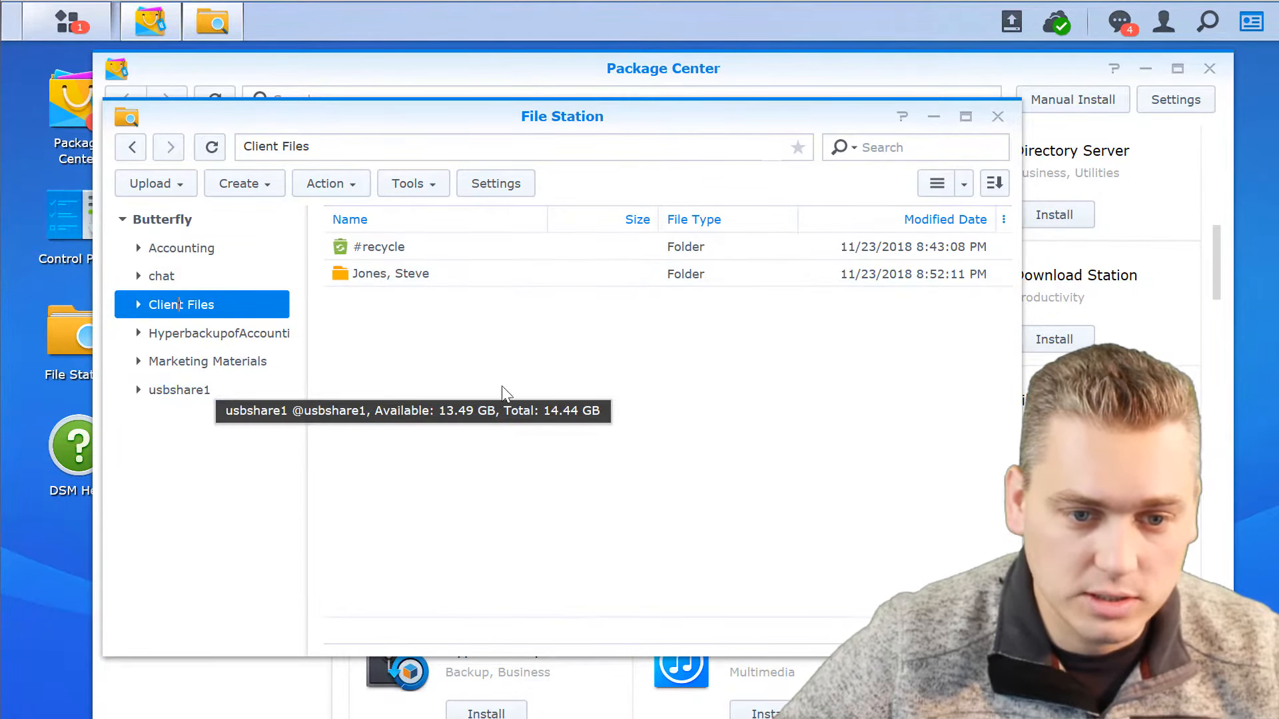
left_click(999, 117)
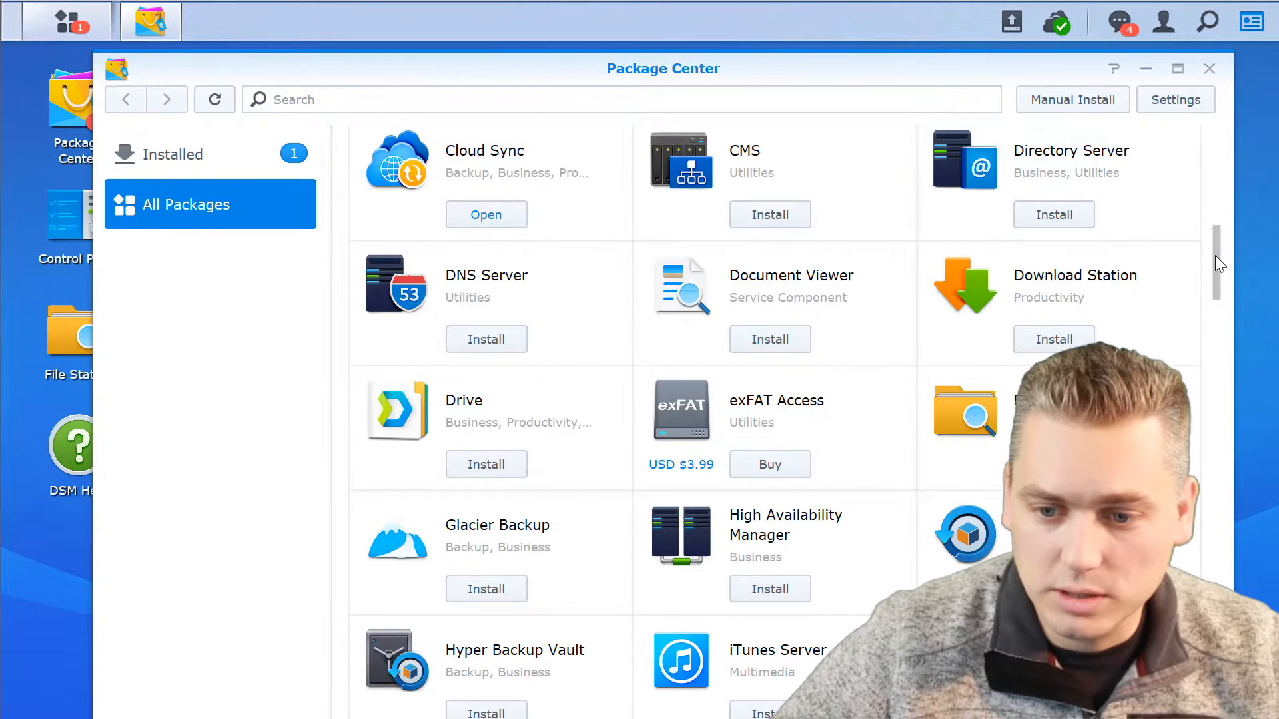
Find Note Station in Package Center, open it and dismiss the Web Clipper notification.
scroll(1215, 260, "down", 2)
left_click_drag(1216, 269, 1216, 326)
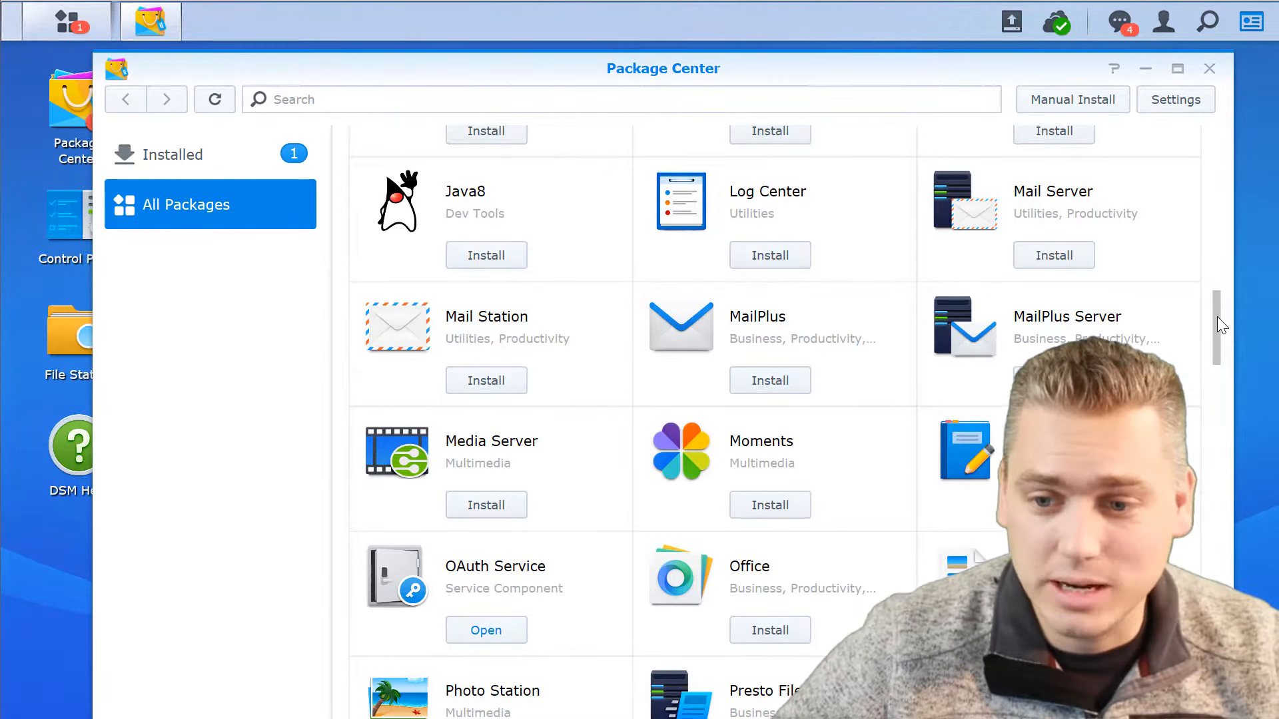
left_click_drag(1217, 317, 1204, 341)
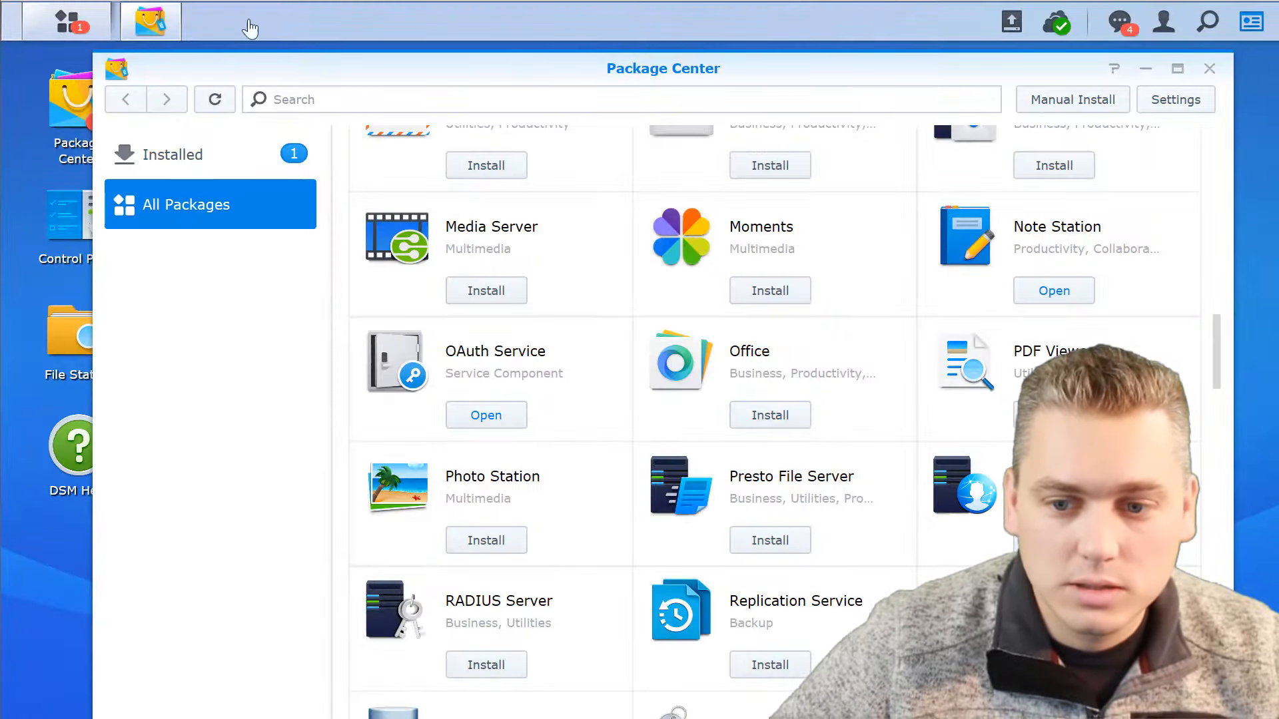
left_click(1061, 292)
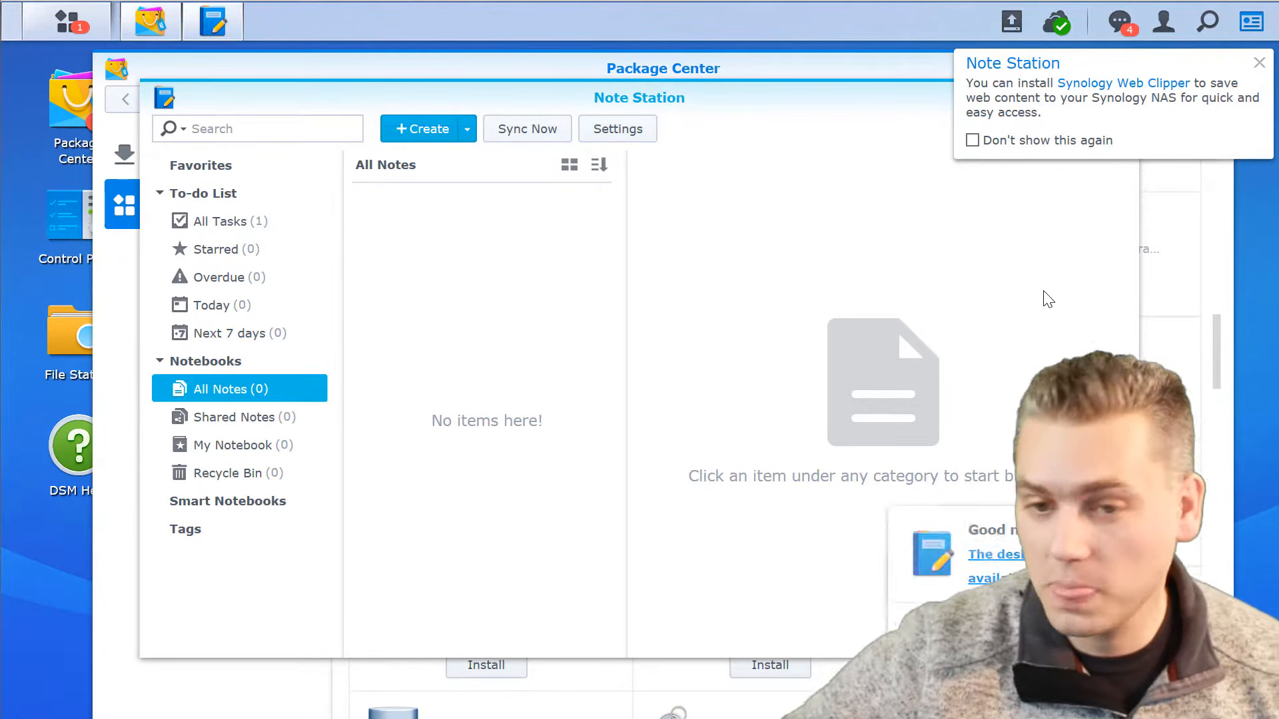
left_click(1259, 63)
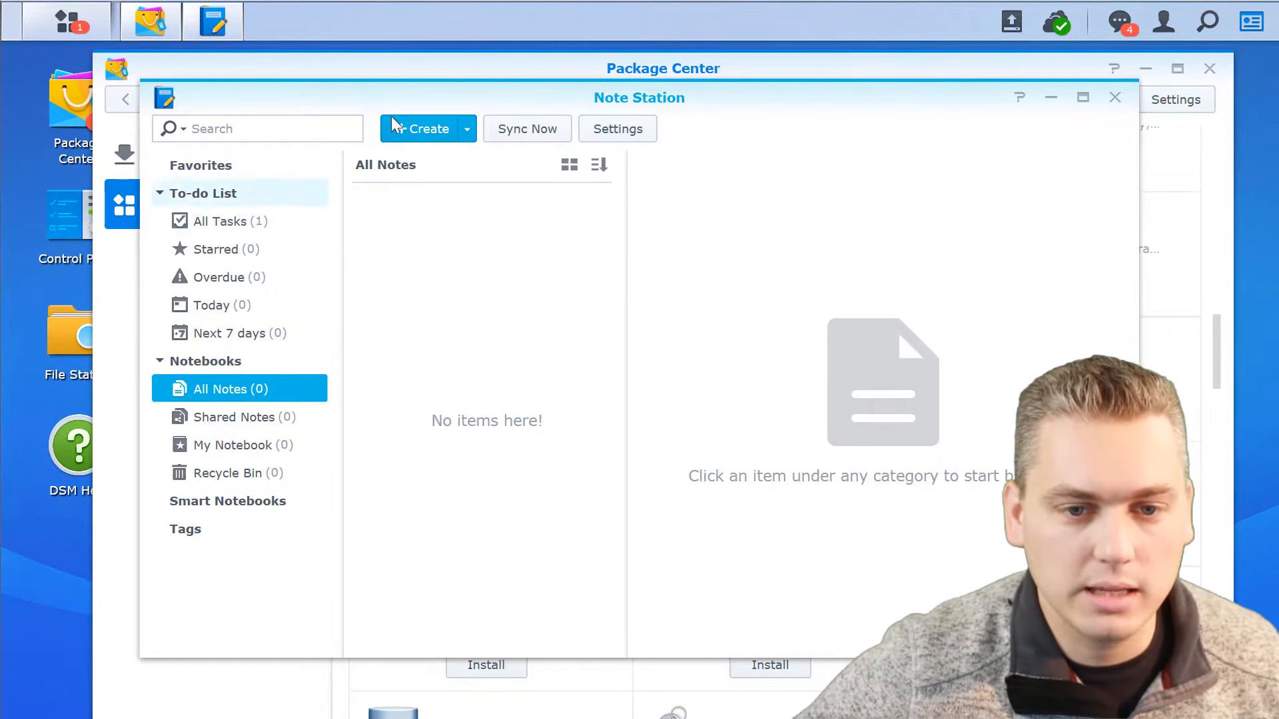
Create a new notebook titled "Law Firm Procedures" in Note Station.
left_click(469, 131)
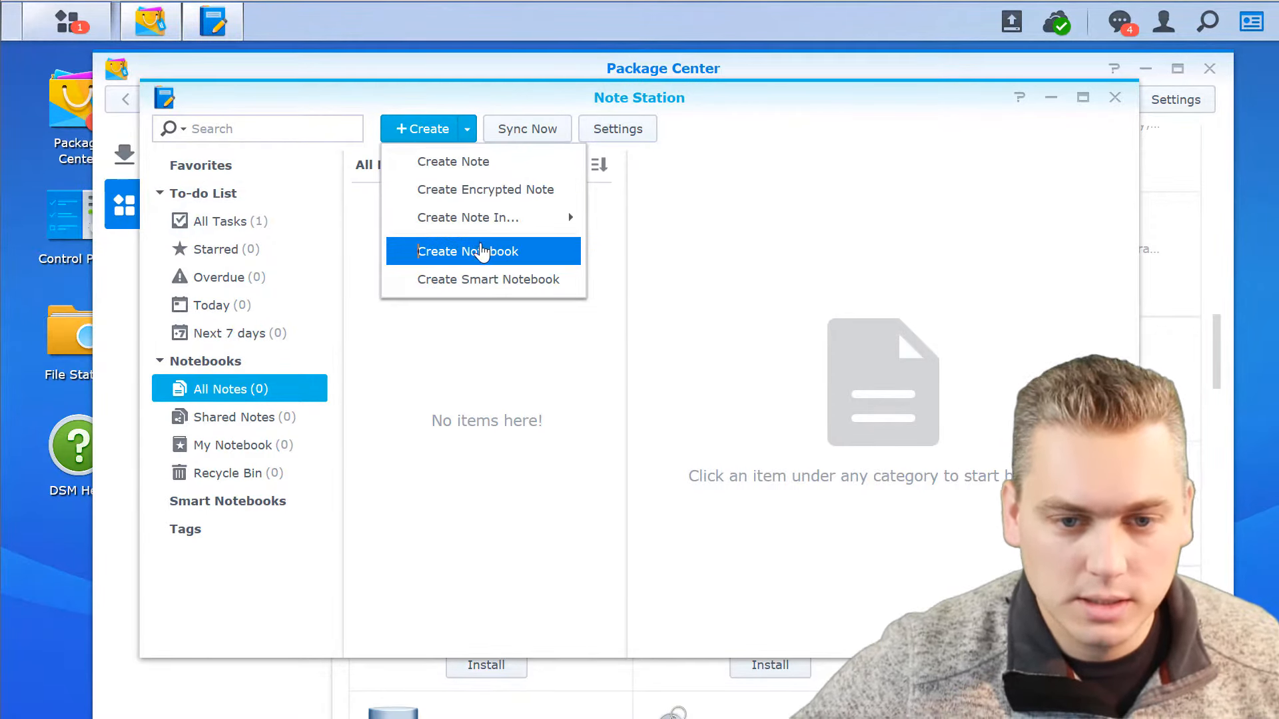
left_click(479, 253)
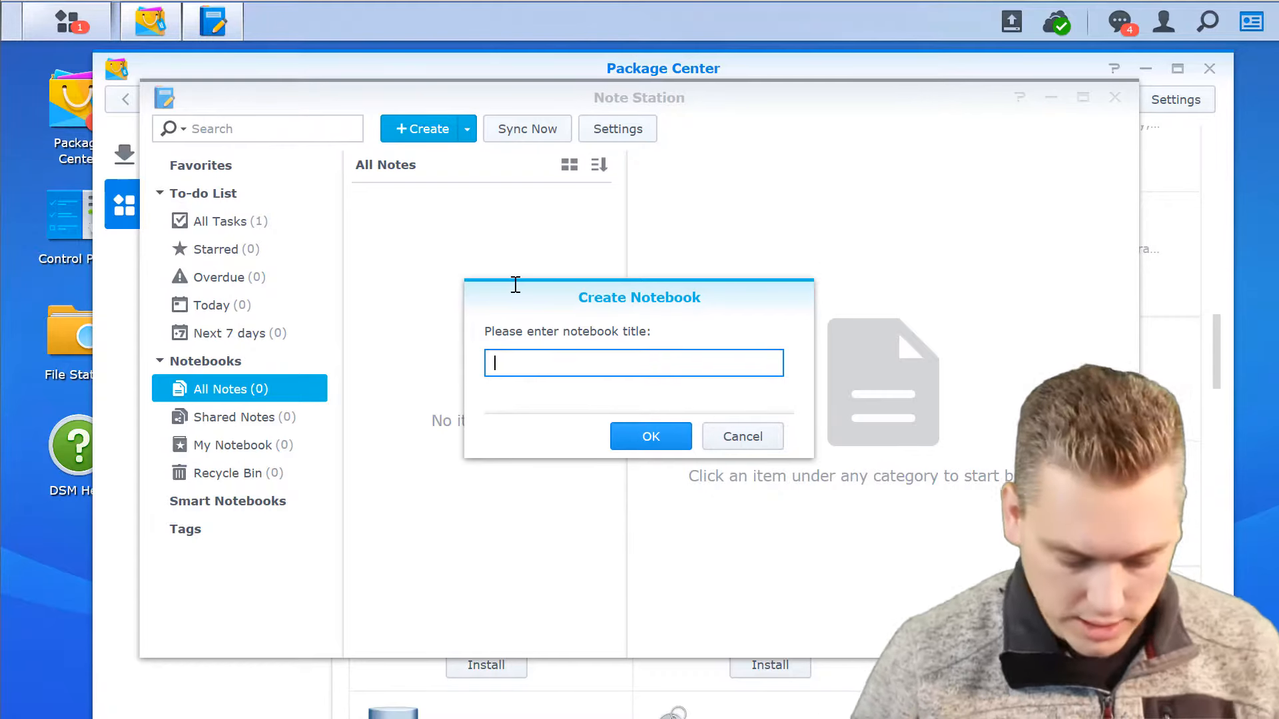
type("Lawe")
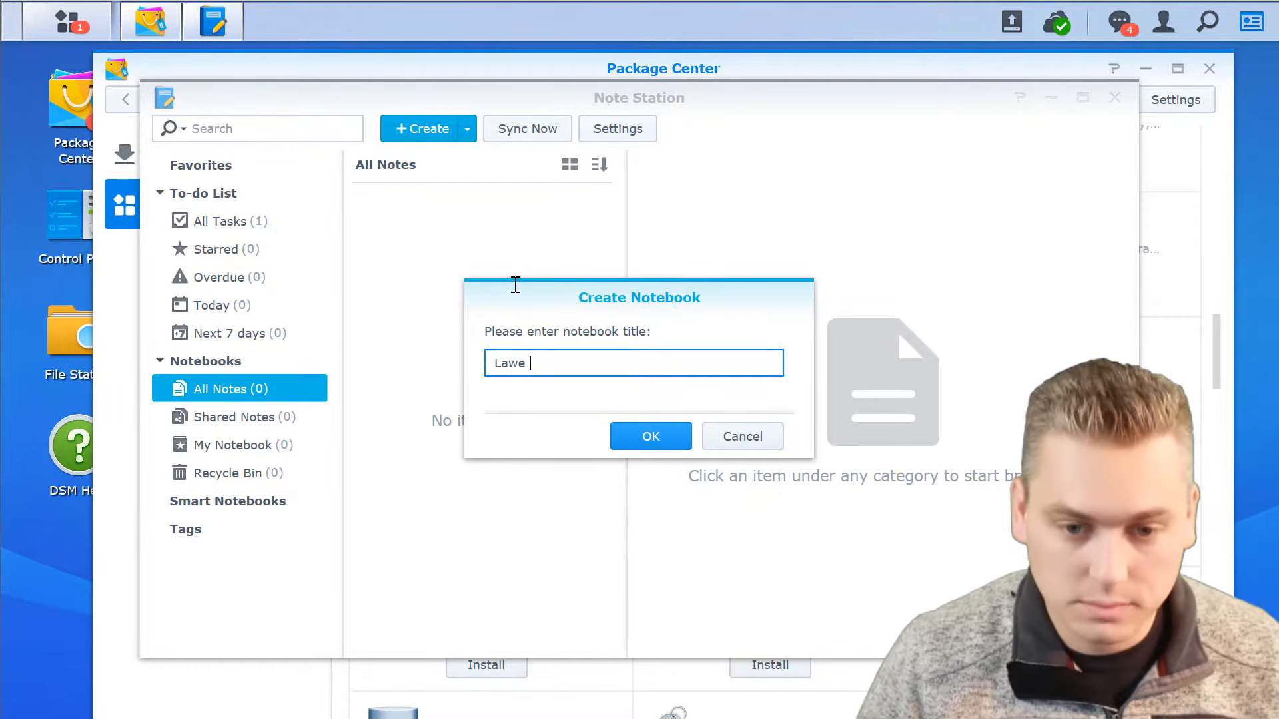
key("BackSpace")
type("Firm Pro")
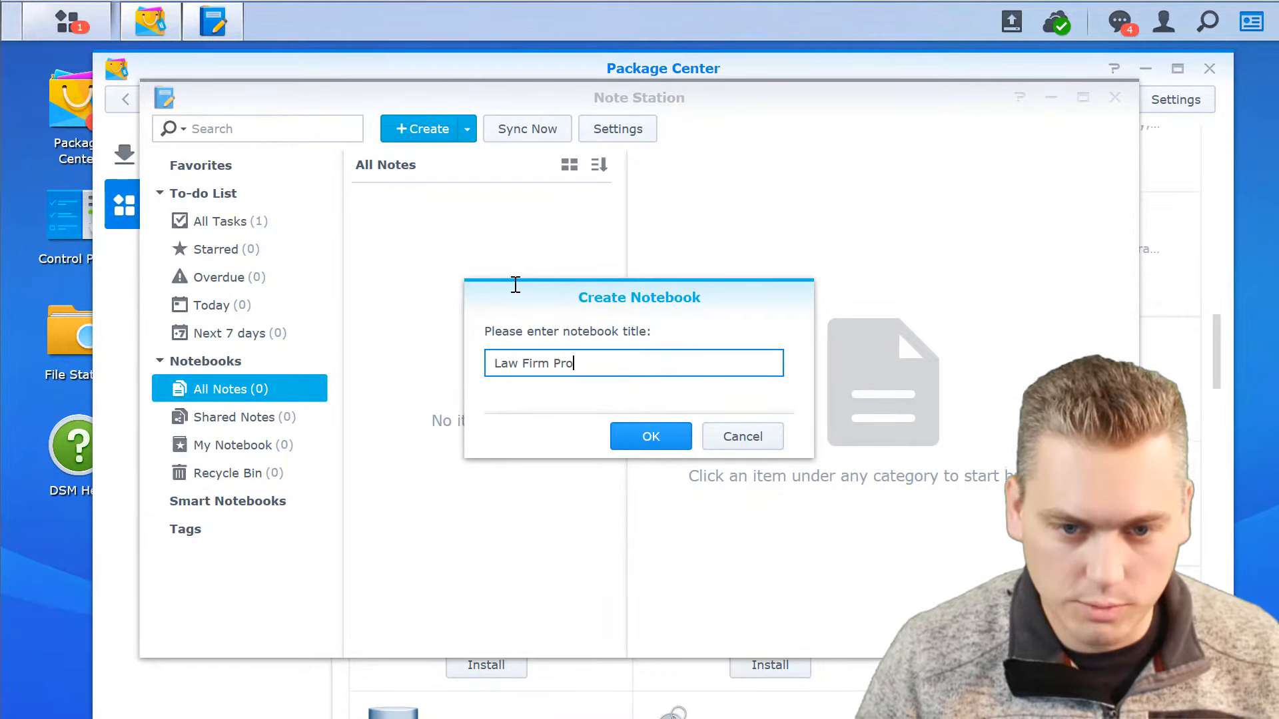
type("cecdures")
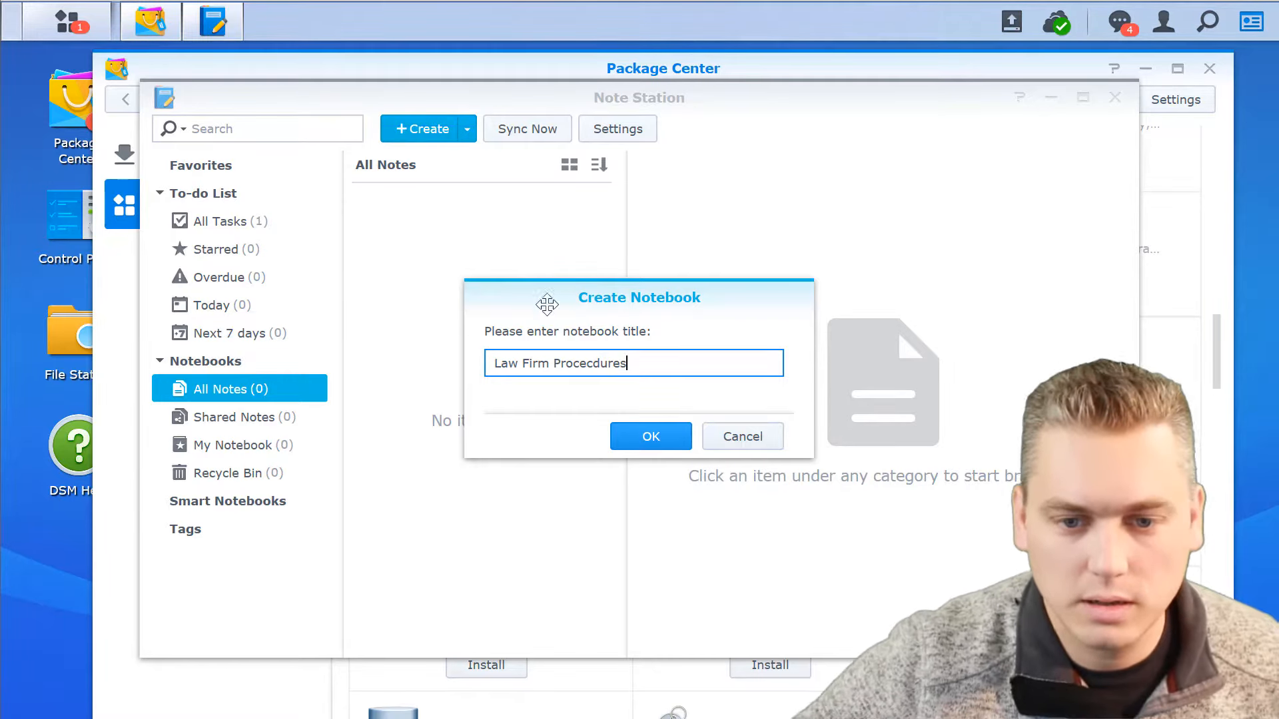
left_click(651, 435)
Share the Law Firm Procedures notebook with the Paralegals group, giving it View permission.
left_click(247, 445)
right_click(252, 452)
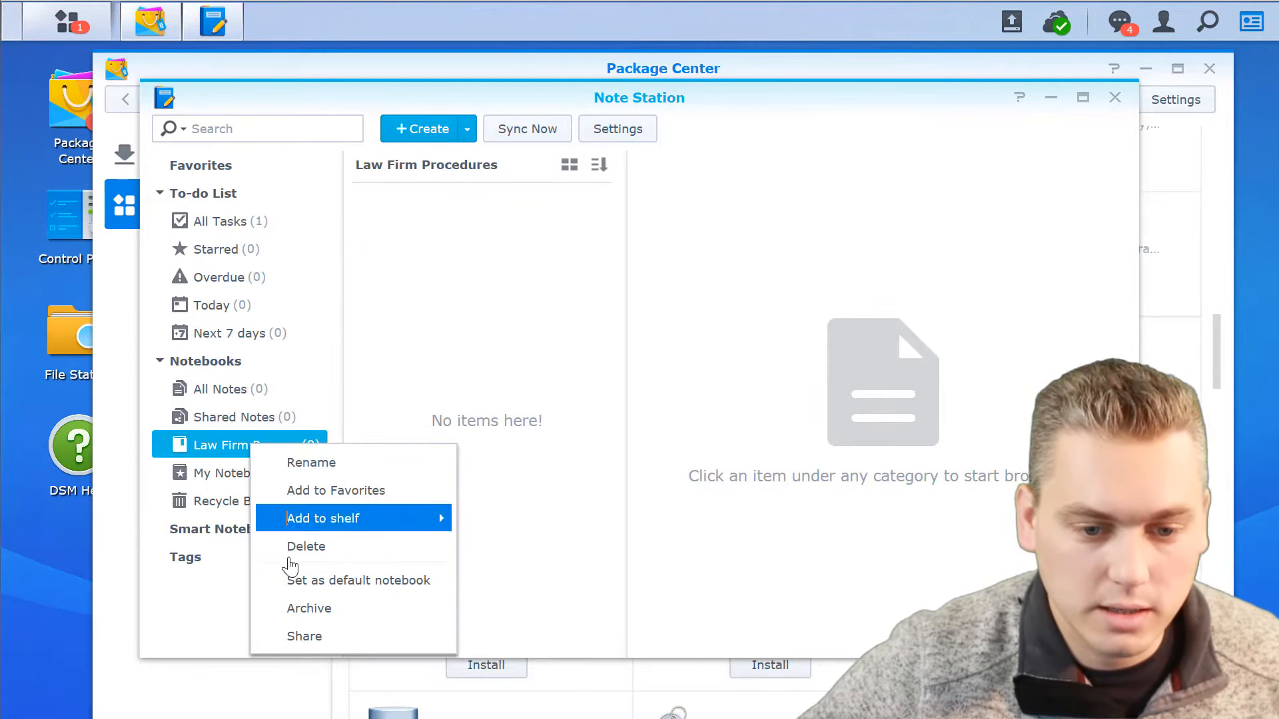
left_click(304, 638)
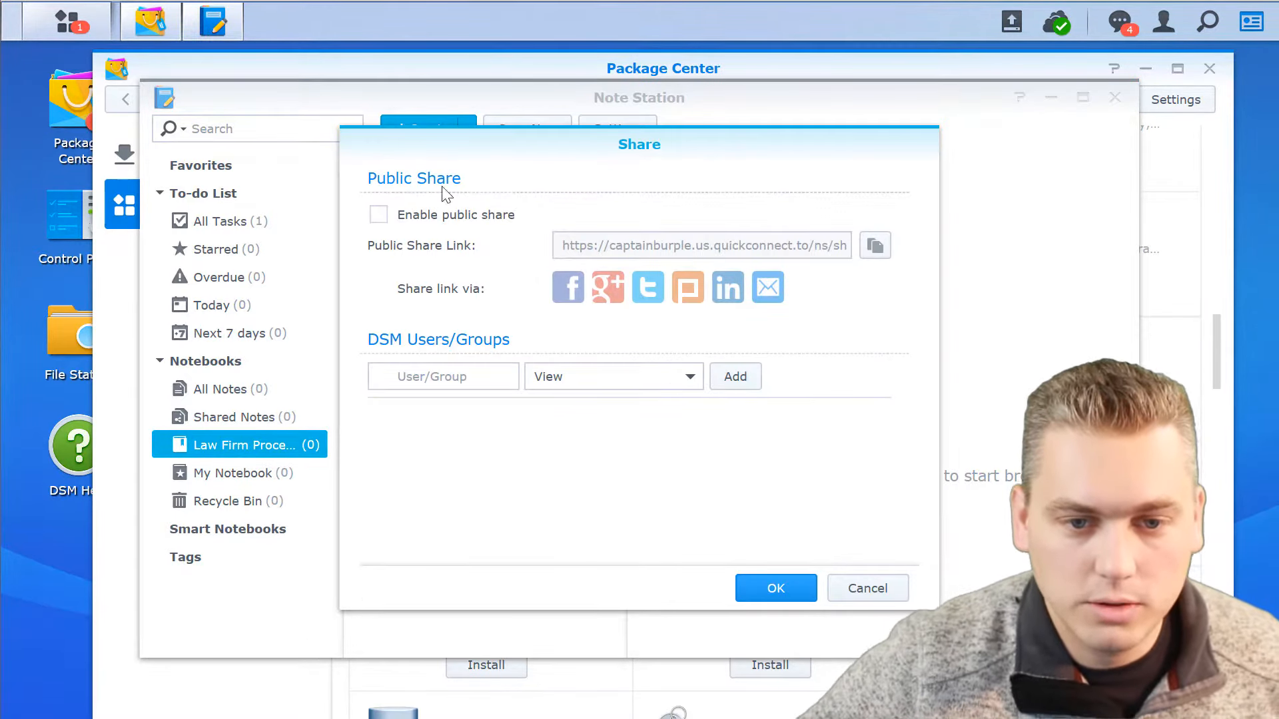
left_click(427, 374)
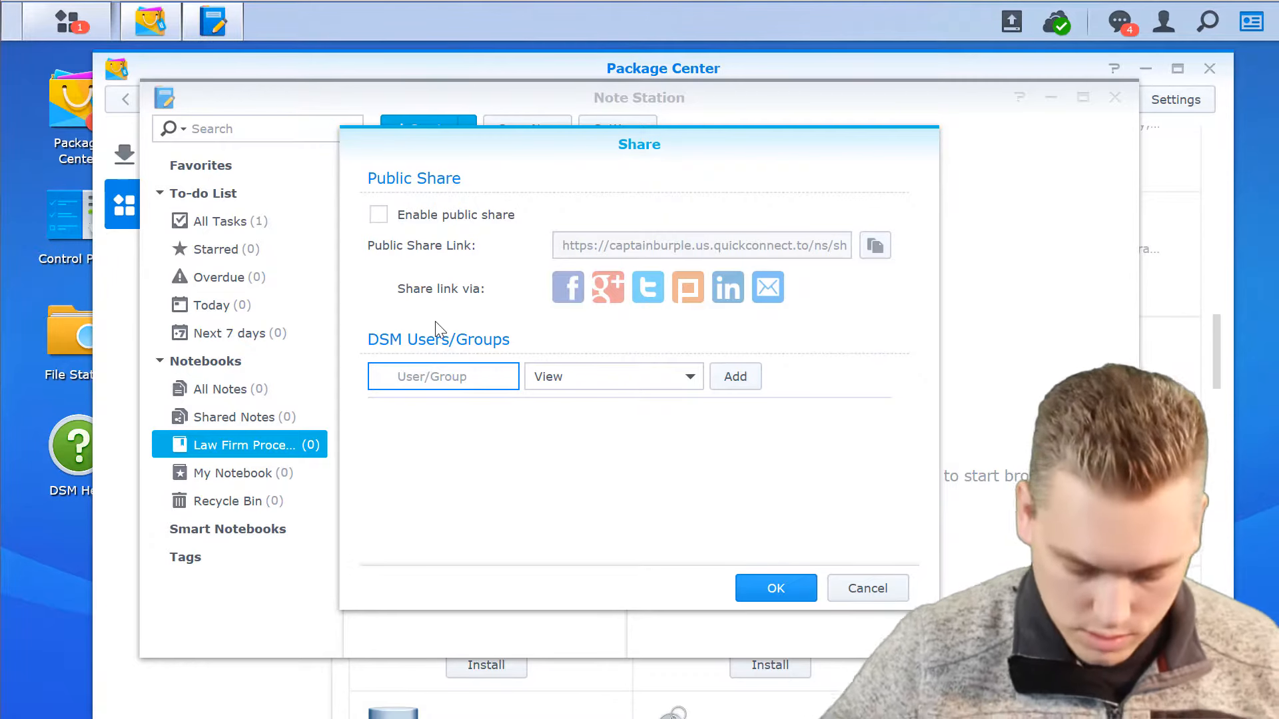
type("Paralegal")
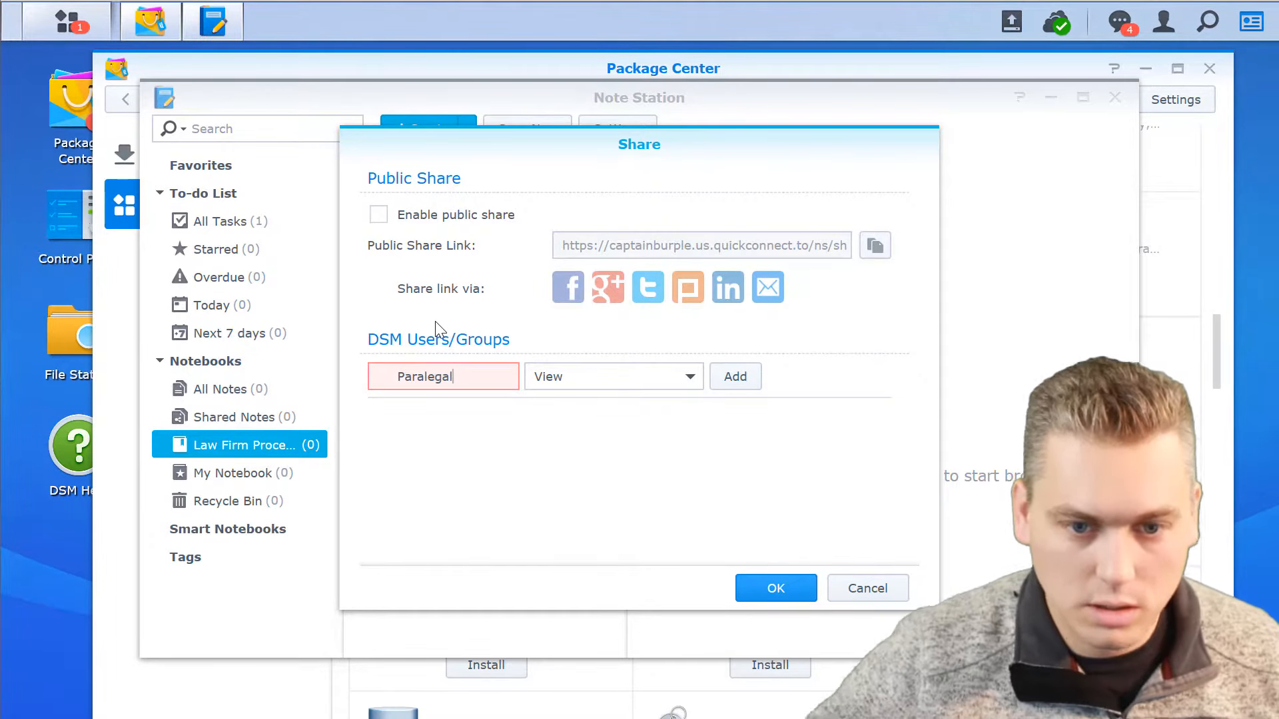
type("1")
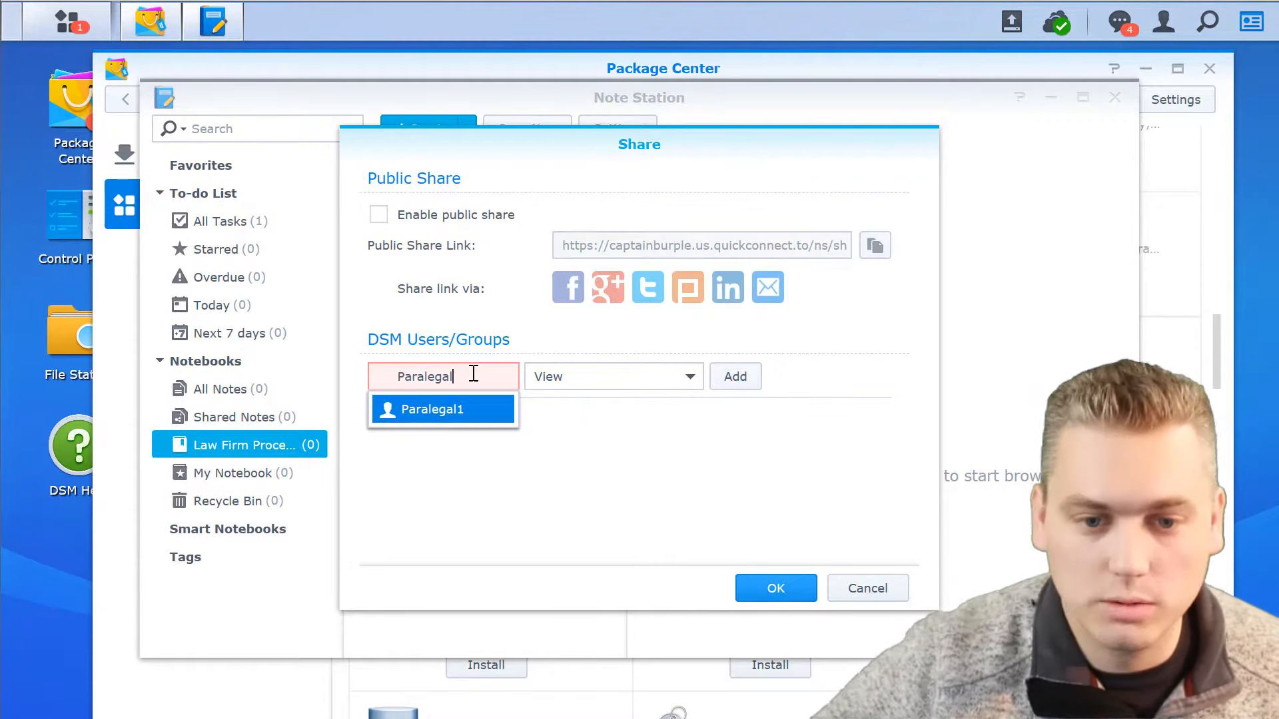
key("BackSpace")
left_click(455, 496)
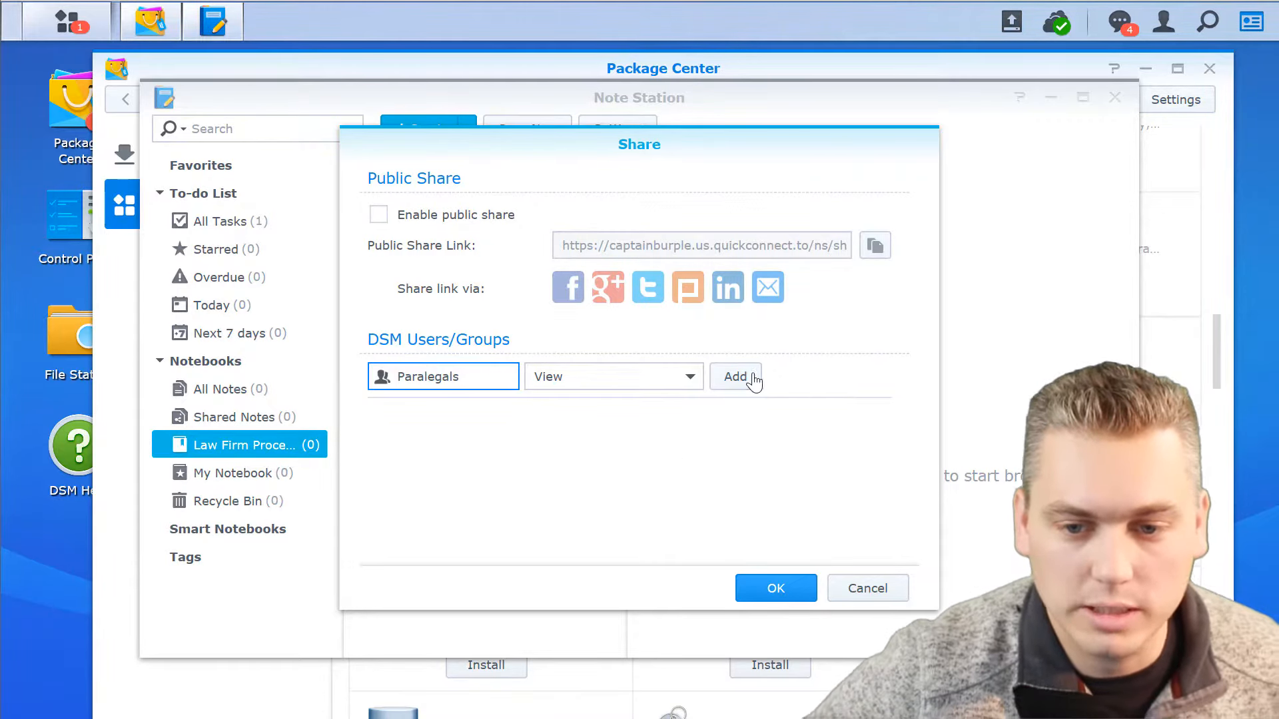
left_click(750, 380)
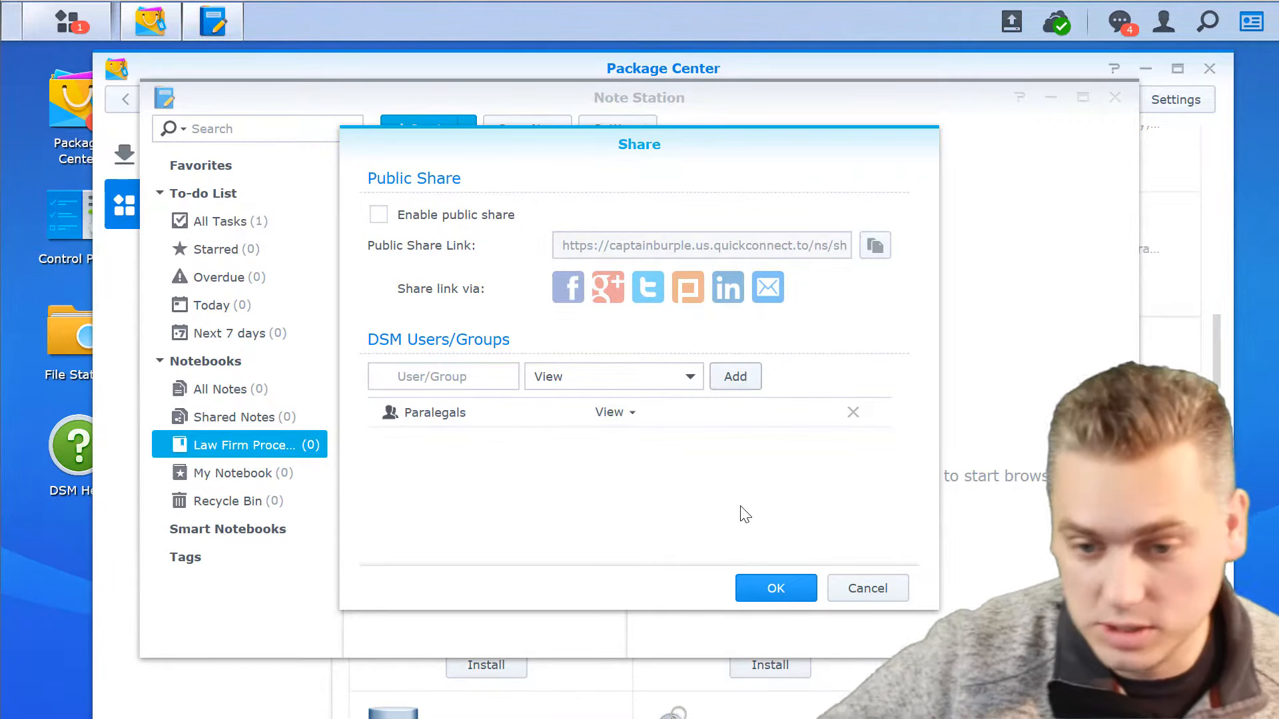
left_click(768, 593)
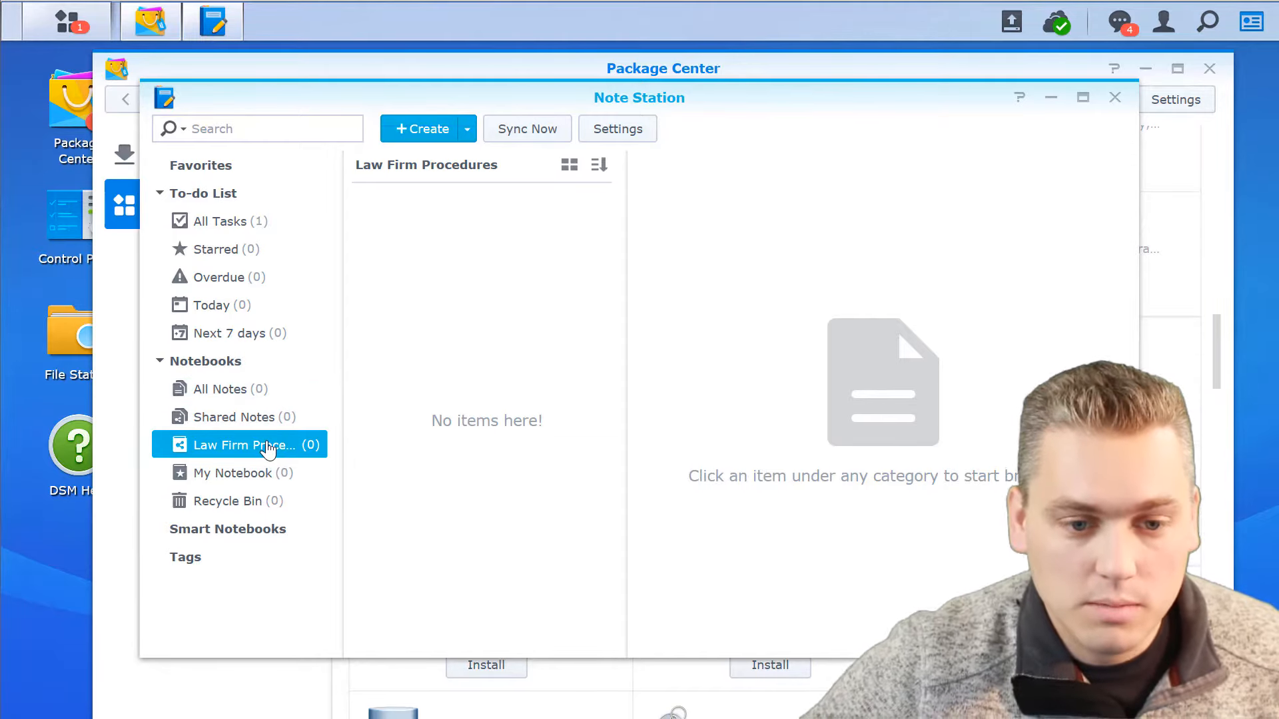
Create a note reading "These are words" in the notebook and attach "Membership application form.pdf" uploaded from the computer.
left_click(440, 128)
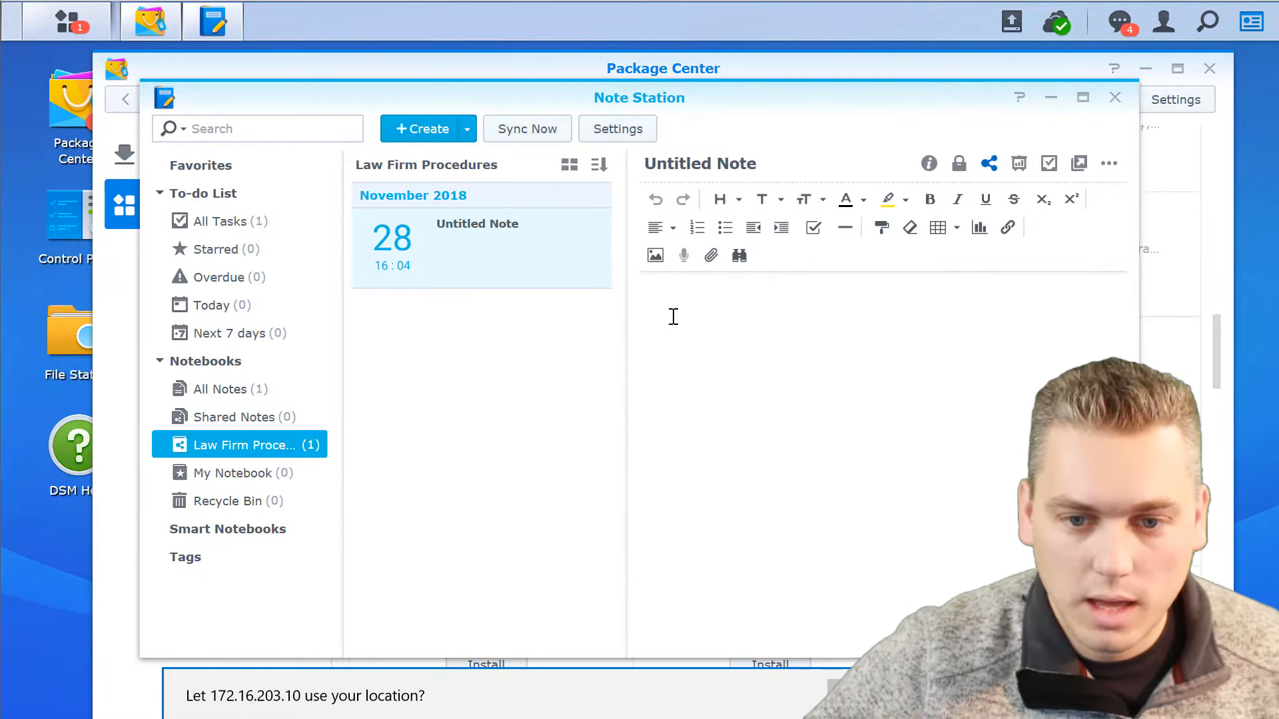
type("These are words")
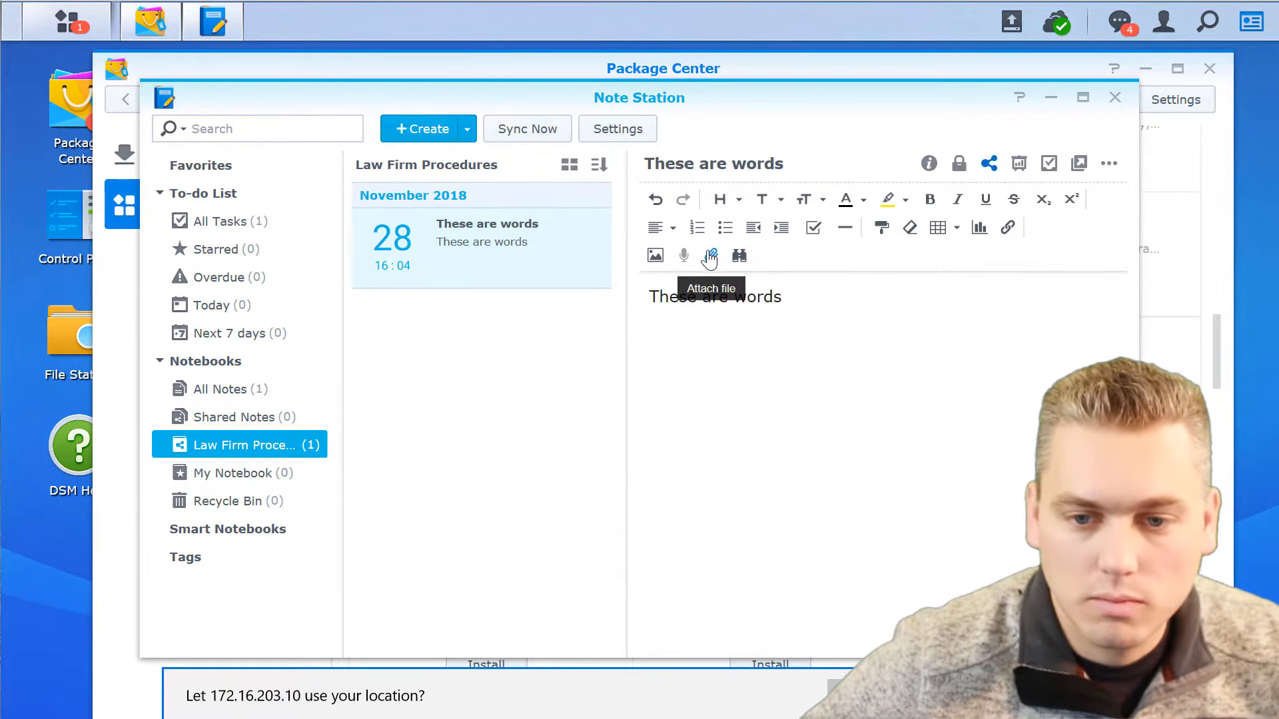
left_click(711, 260)
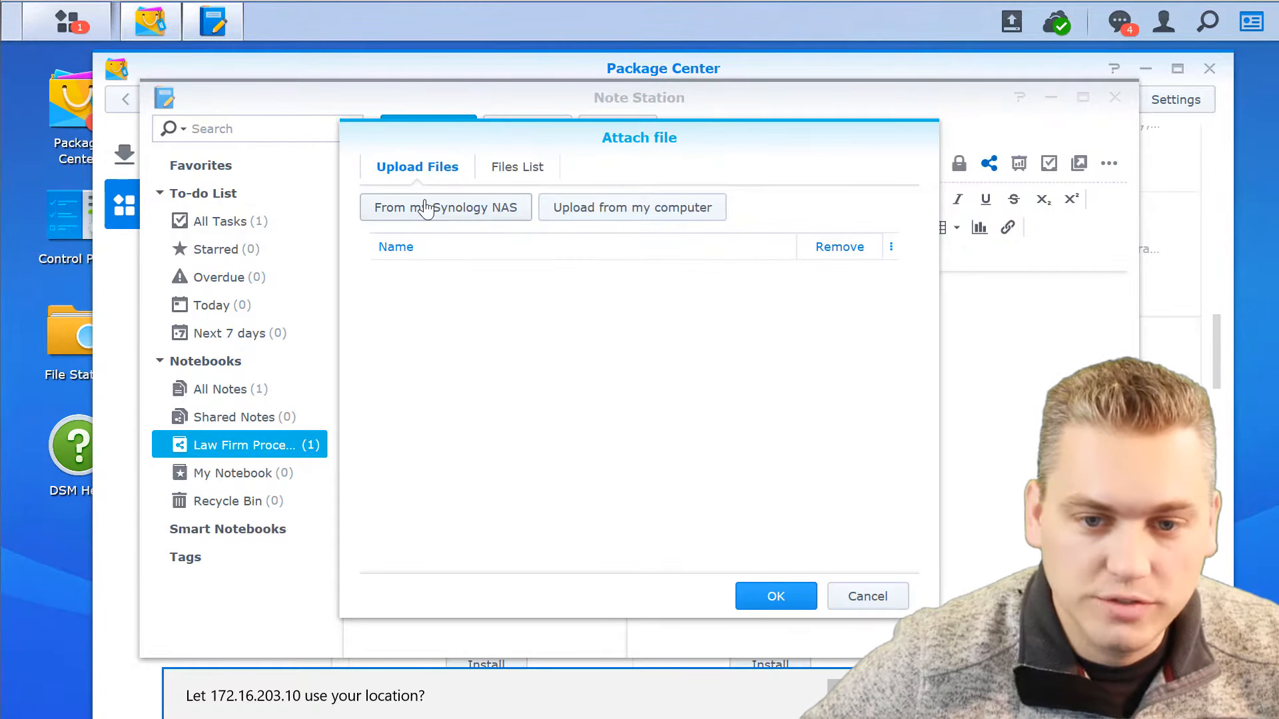
left_click(626, 207)
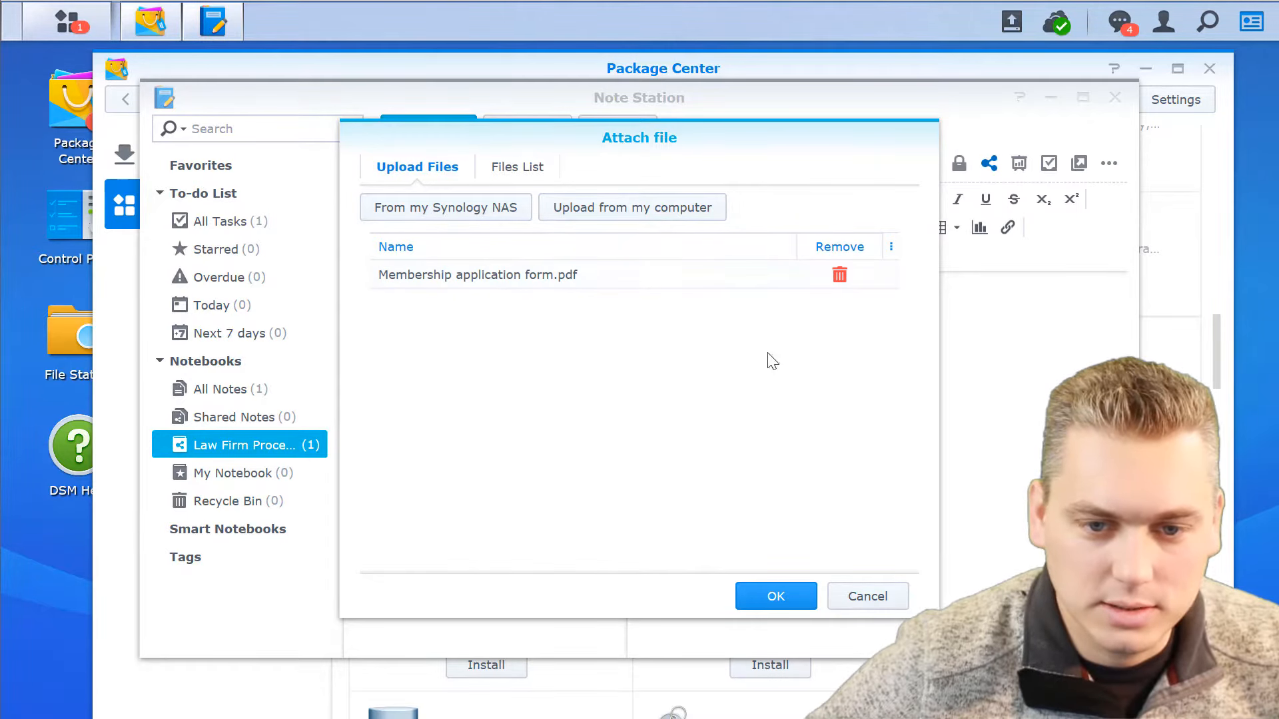
left_click(776, 594)
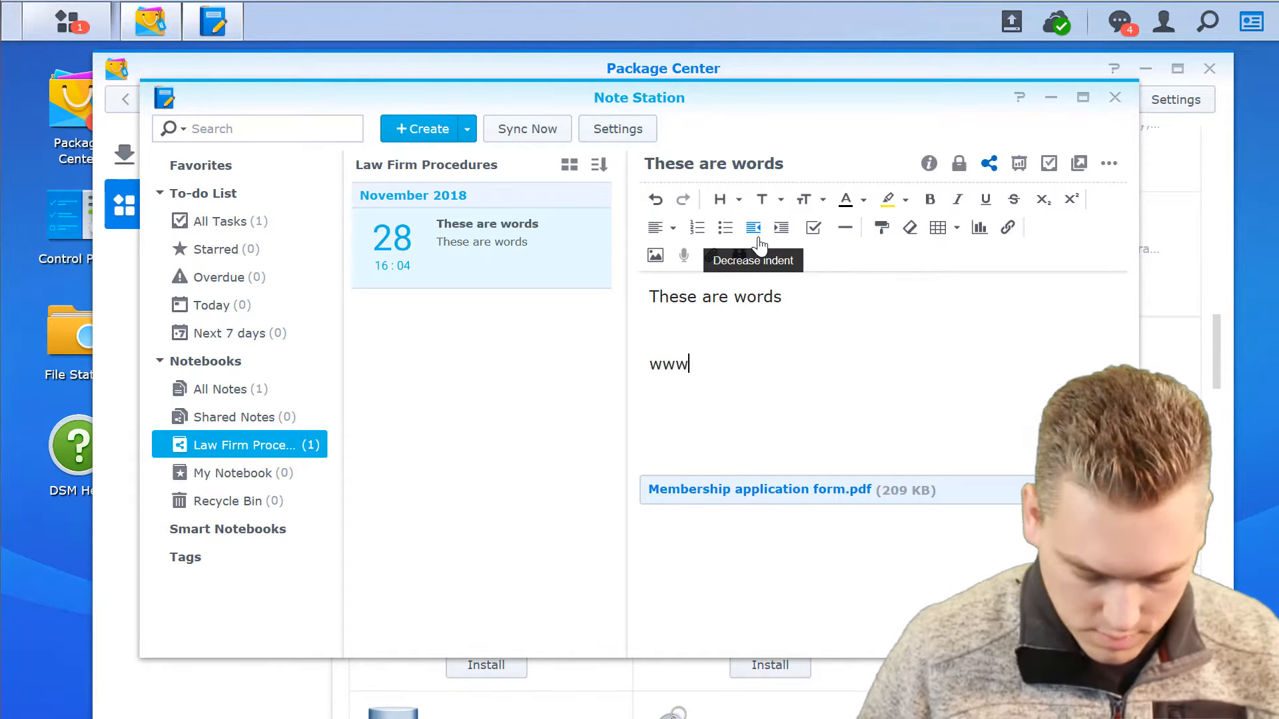
type("rudgere")
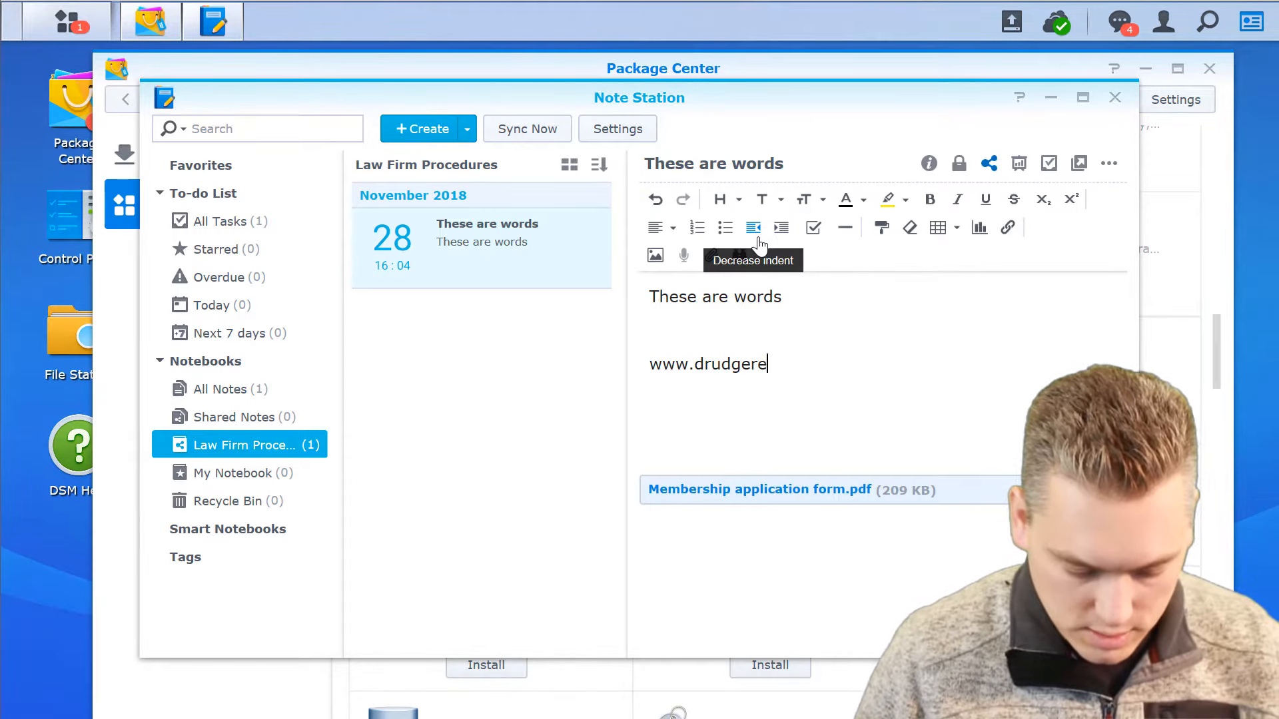
type("port.com")
key("Return")
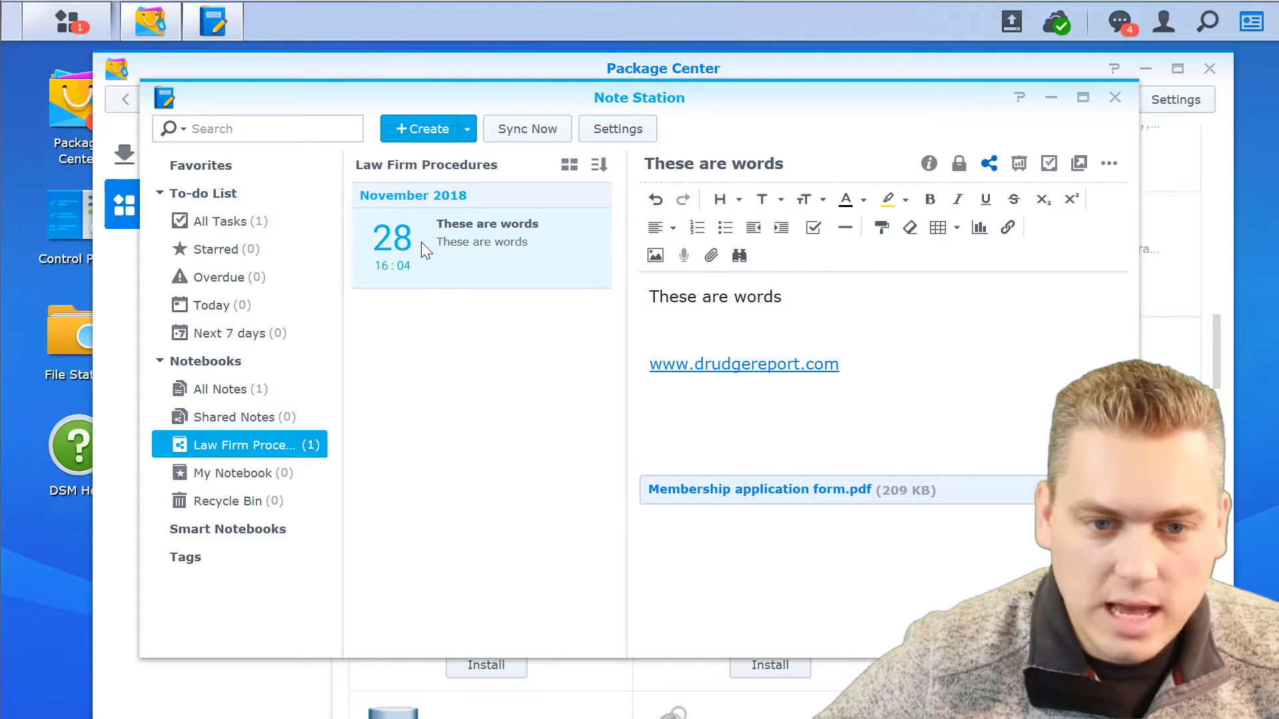
Add a second, blank note to the notebook, view all tasks of the to-do list and close Note Station.
left_click(414, 128)
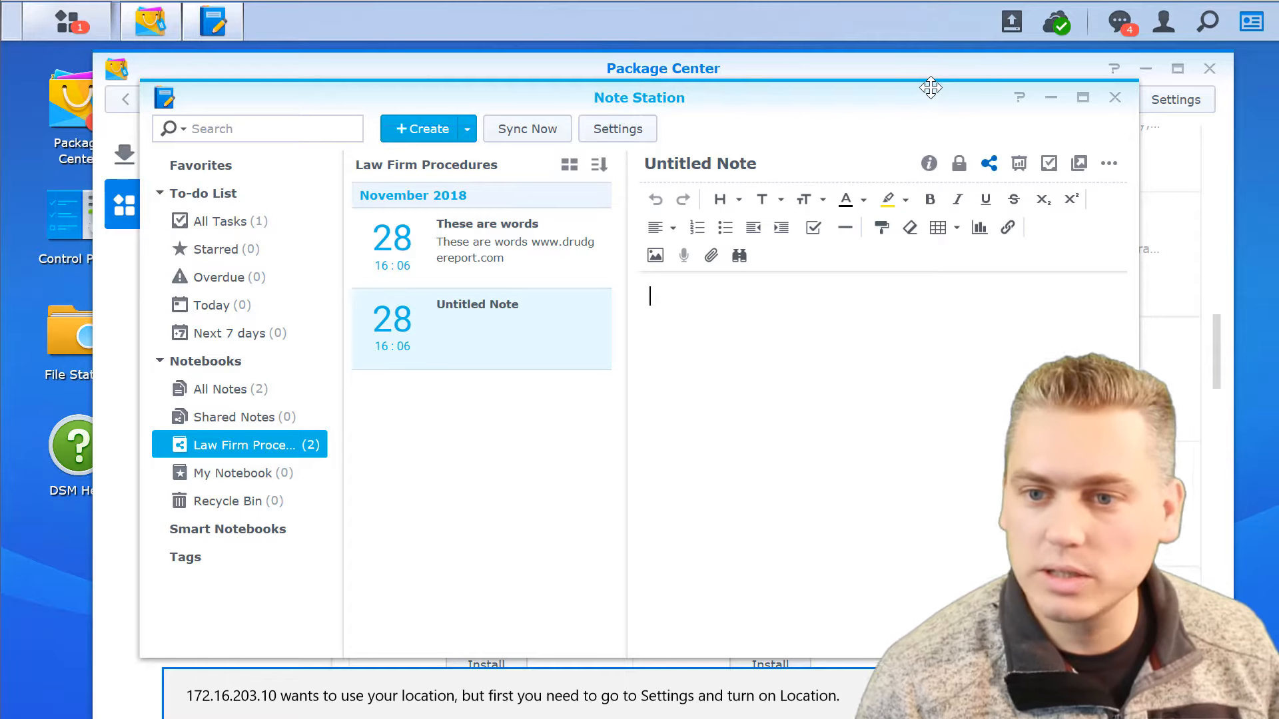
left_click(217, 224)
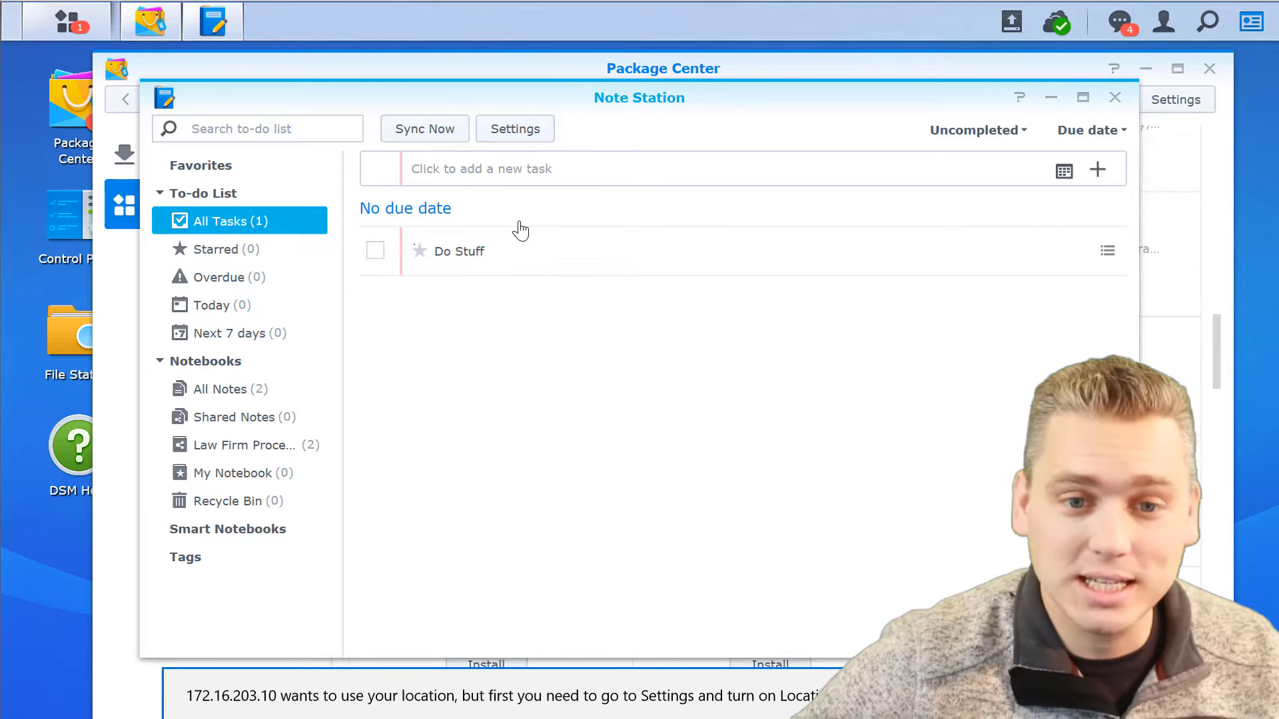
left_click(1117, 105)
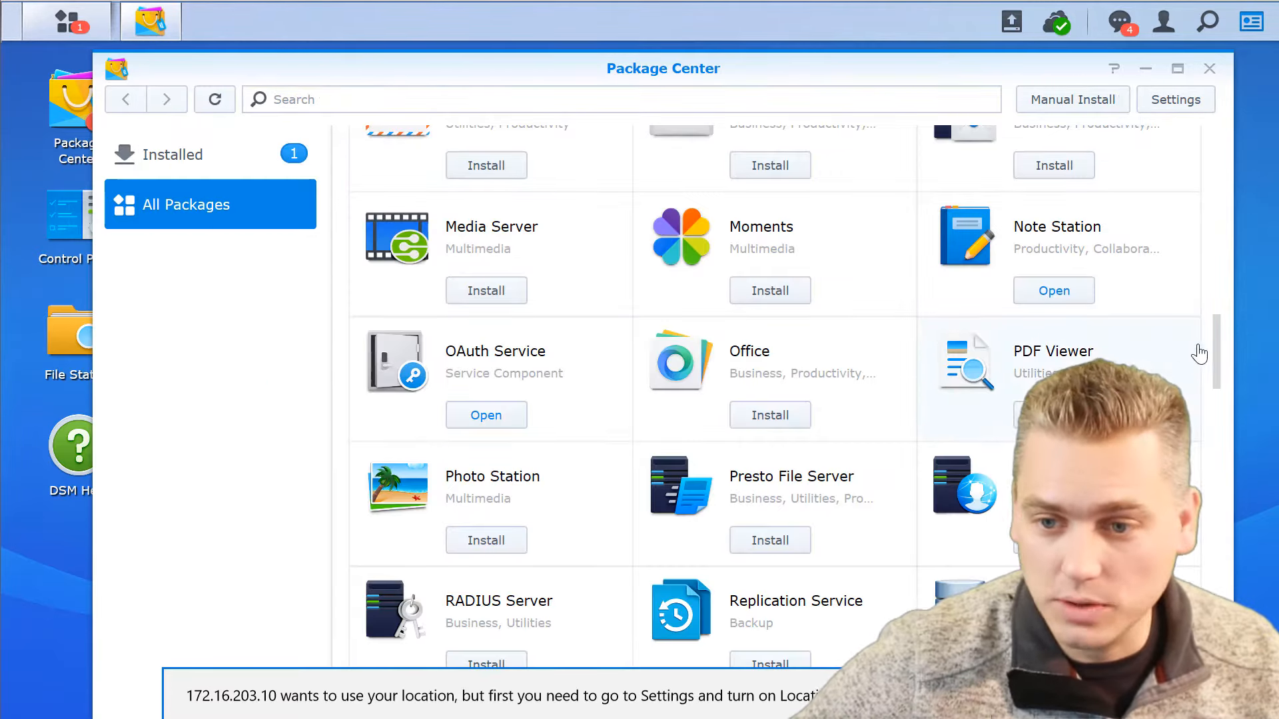
Find Surveillance Station in Package Center, view its details page and return to the package list.
left_click_drag(1218, 344, 1209, 387)
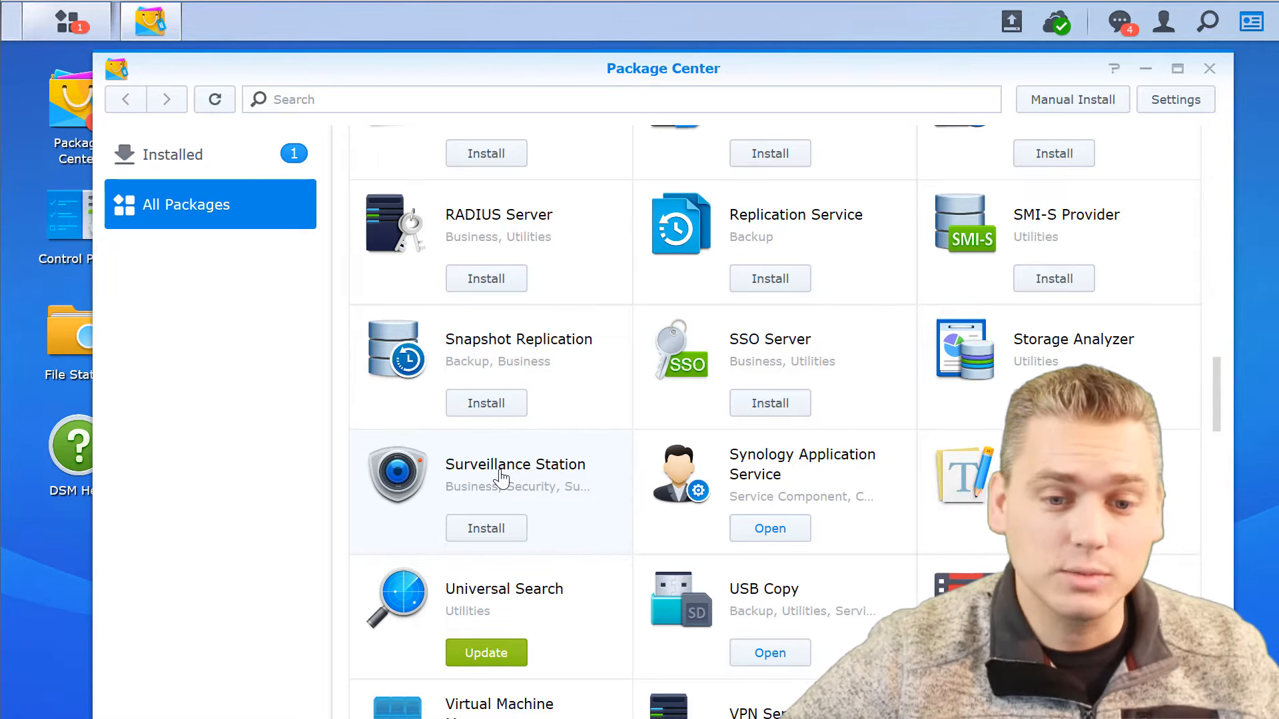
left_click(502, 477)
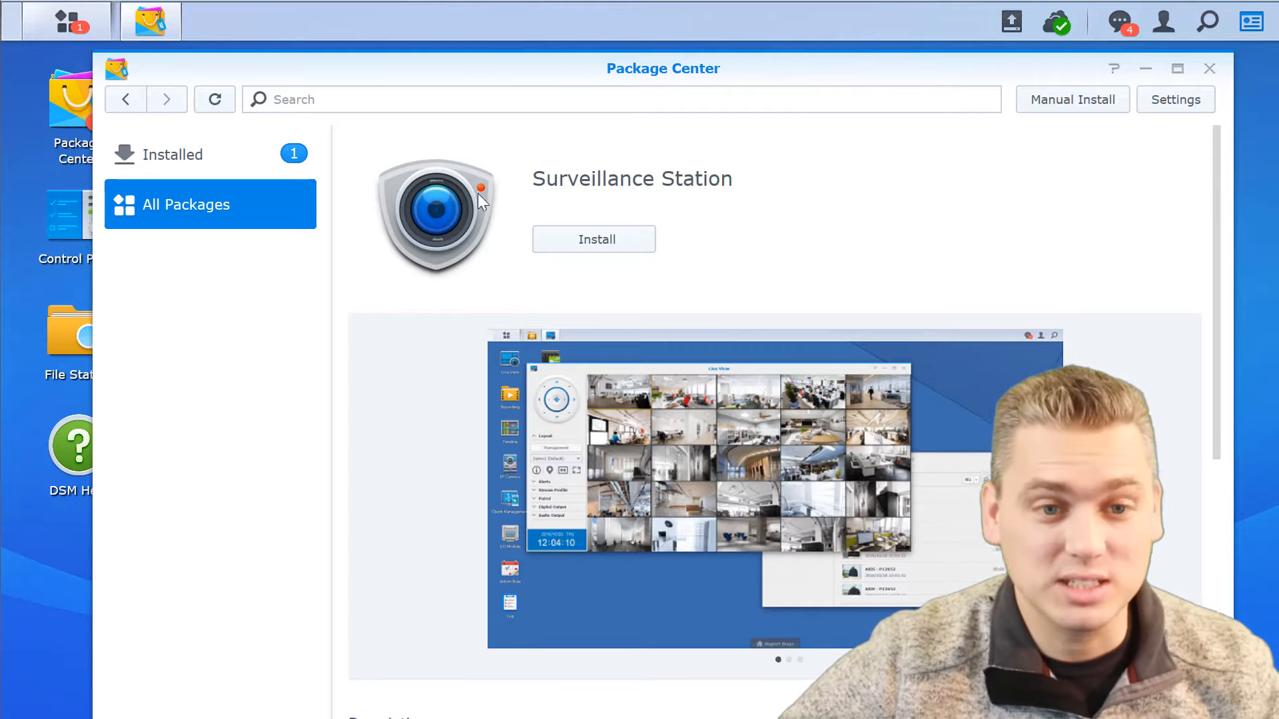
left_click(127, 103)
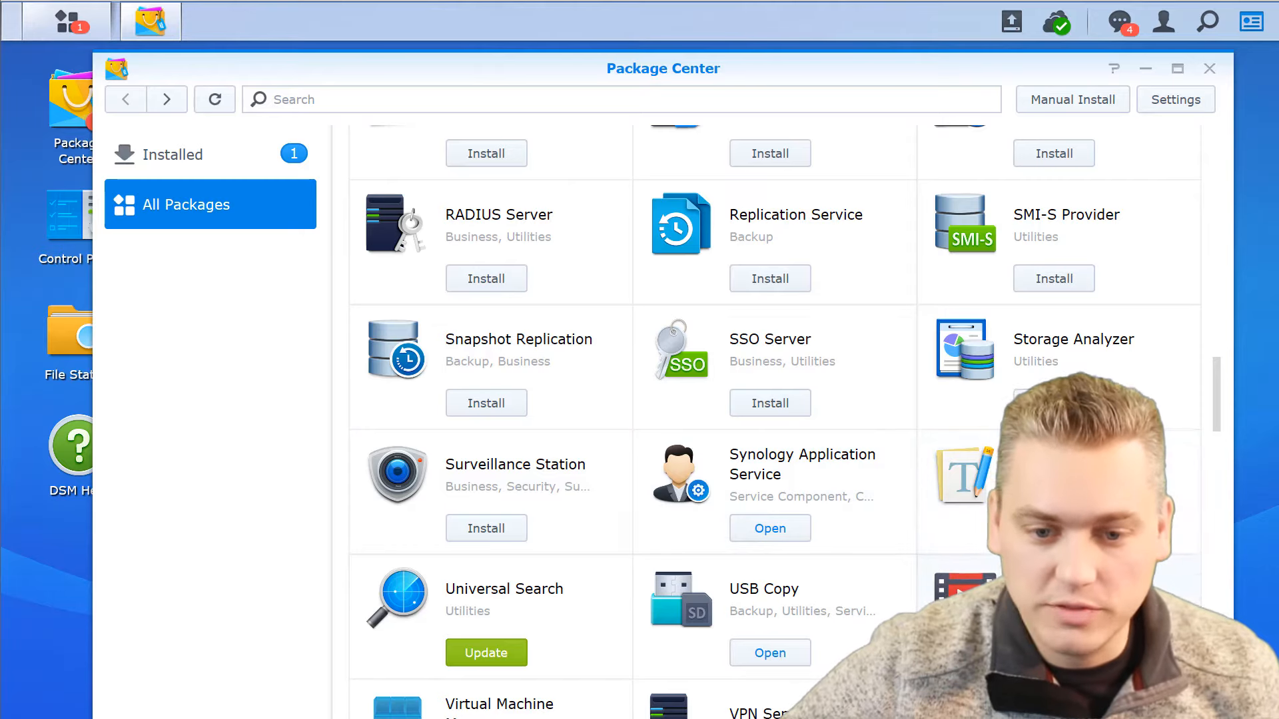
View the Video Station details page, return to the list and look through the other Synology packages.
scroll(1059, 493, "down", 2)
left_click(1059, 493)
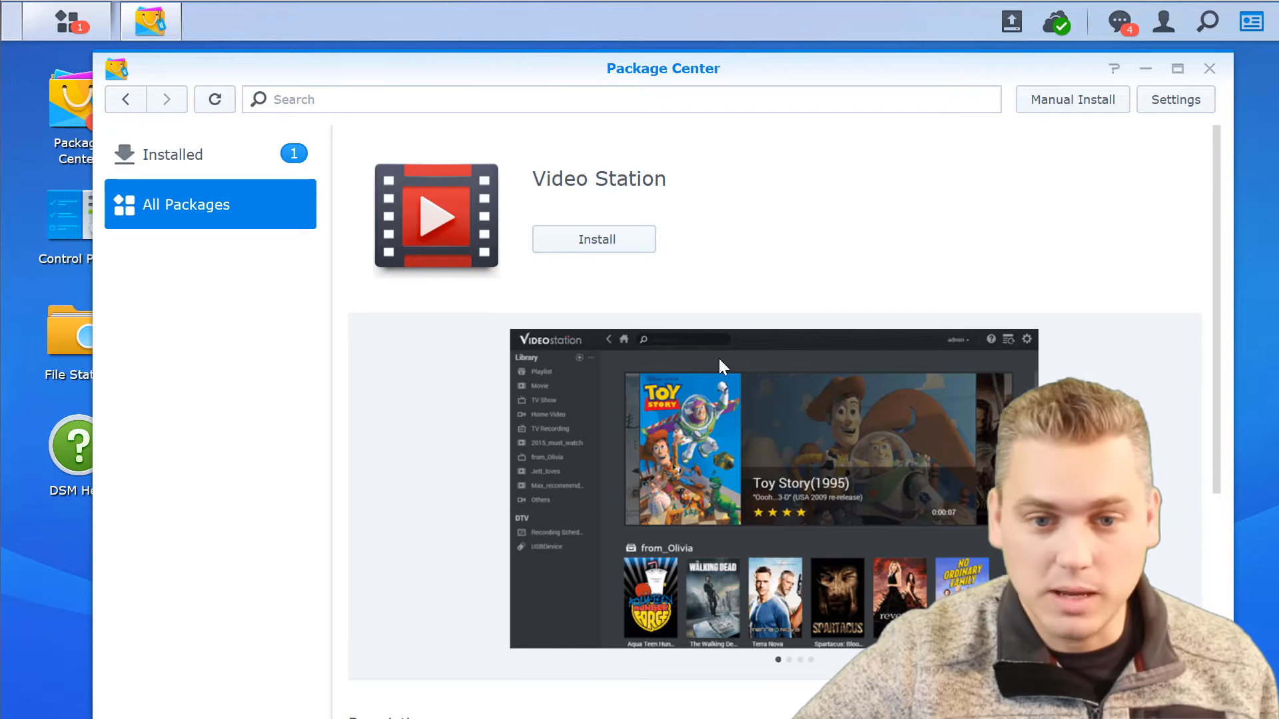
left_click(128, 105)
scroll(648, 446, "down", 2)
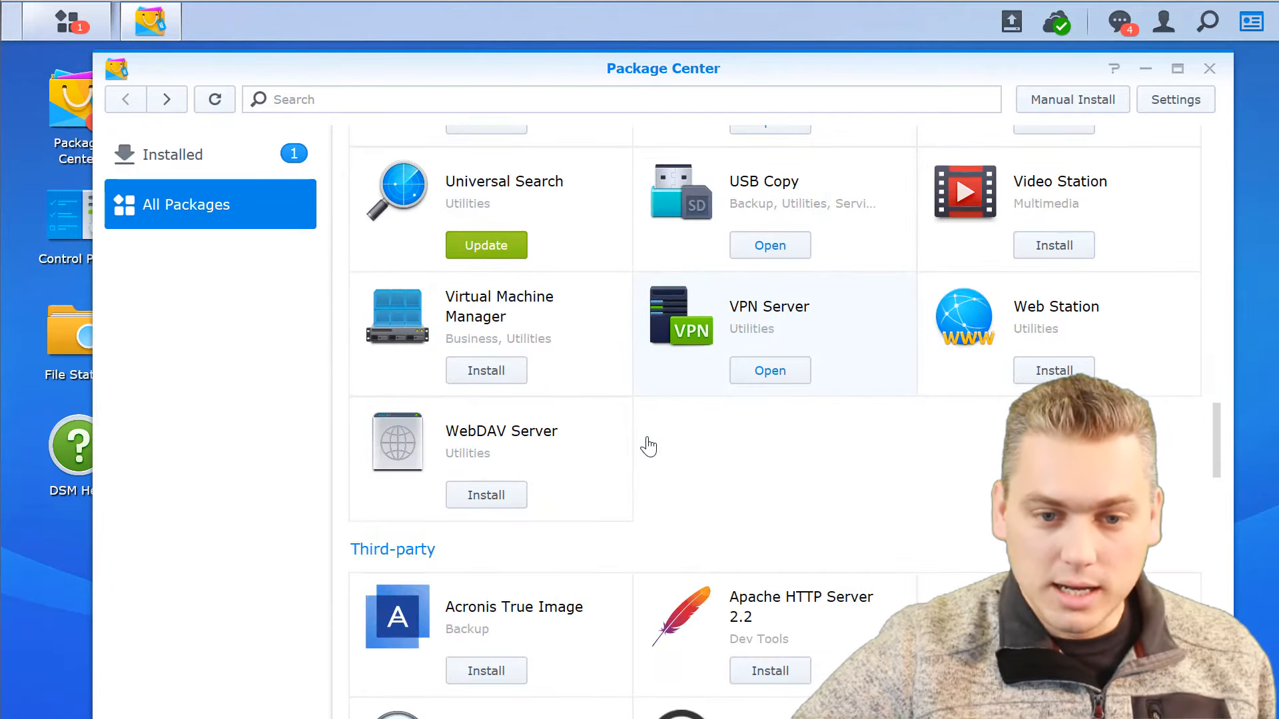
scroll(656, 447, "up", 2)
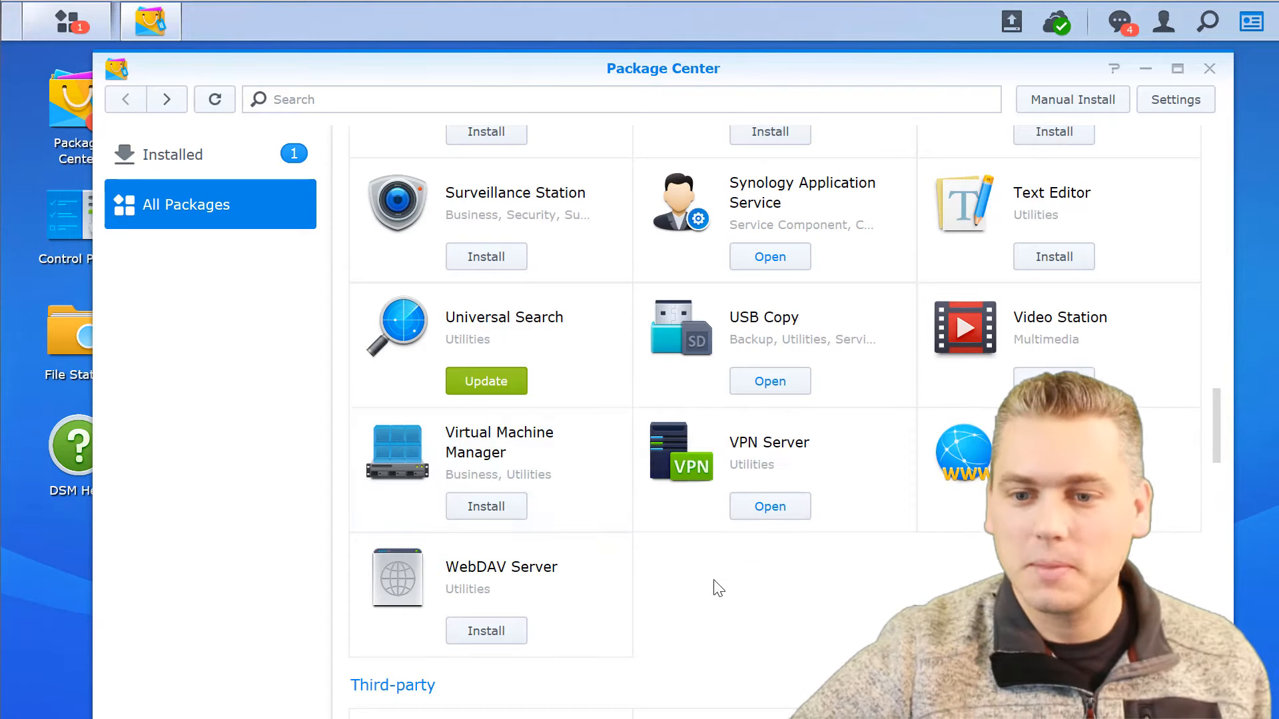
scroll(717, 589, "up", 10)
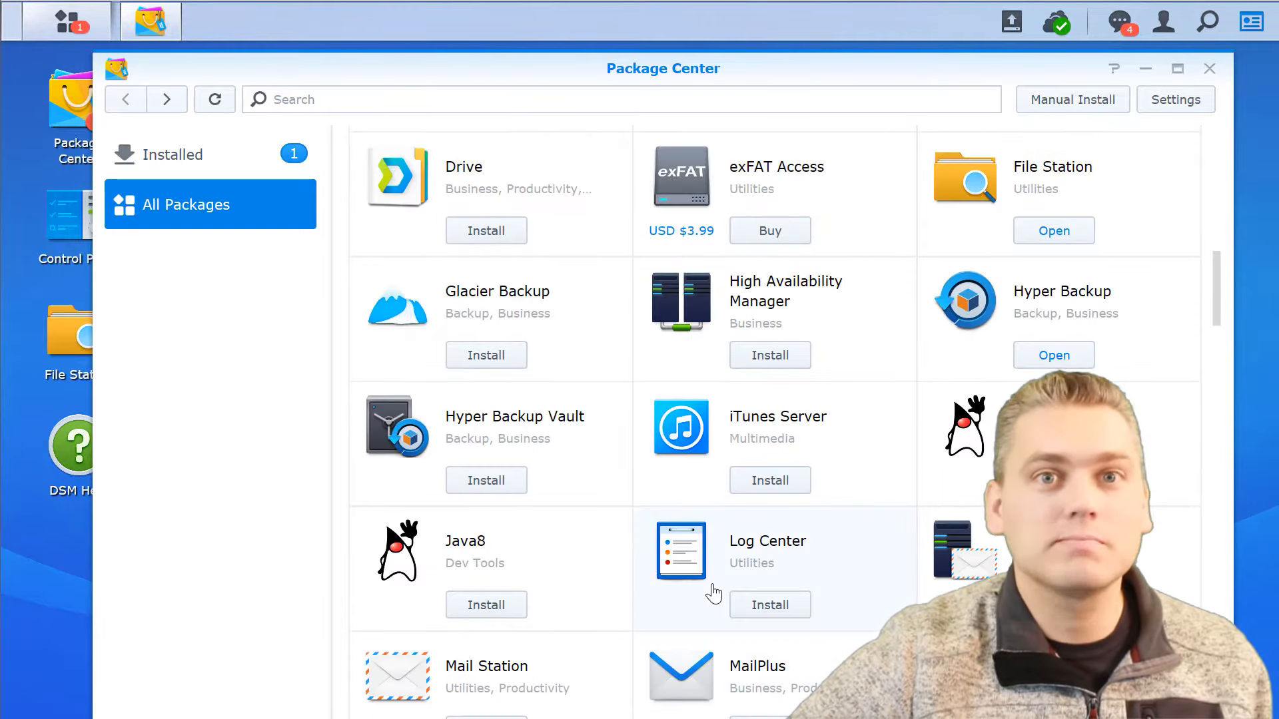